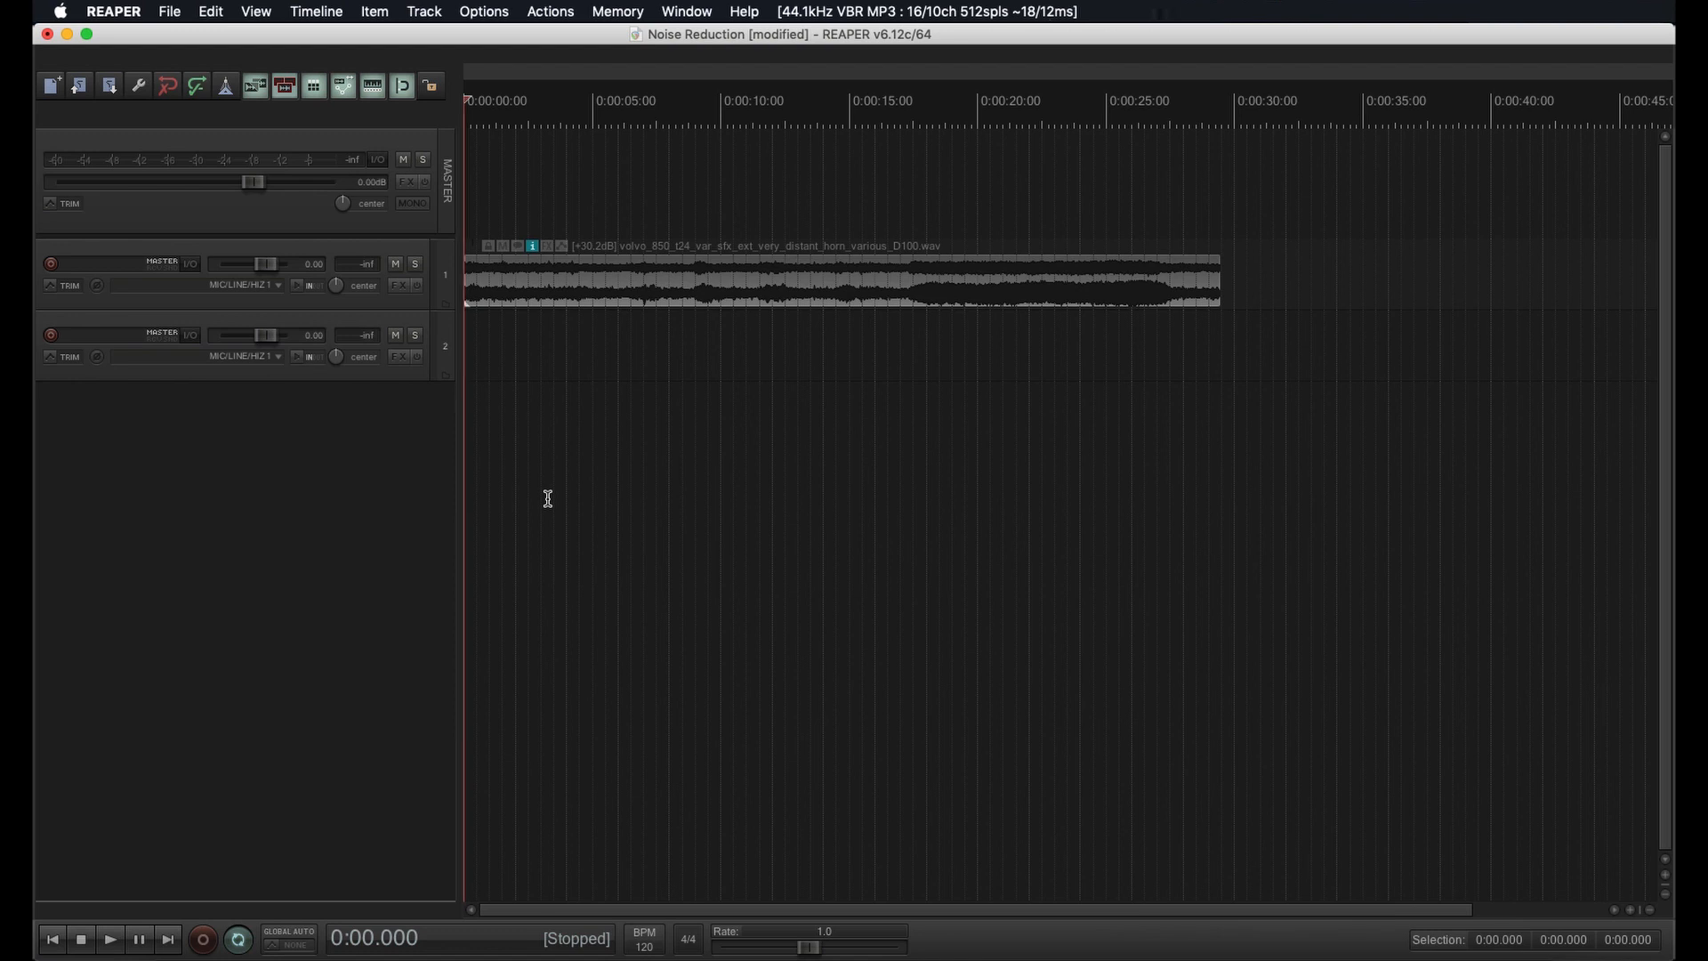
Add the ReaFir (FFT EQ+Dynamics Processor) effect to the distant horn audio item on track 1
key(s)
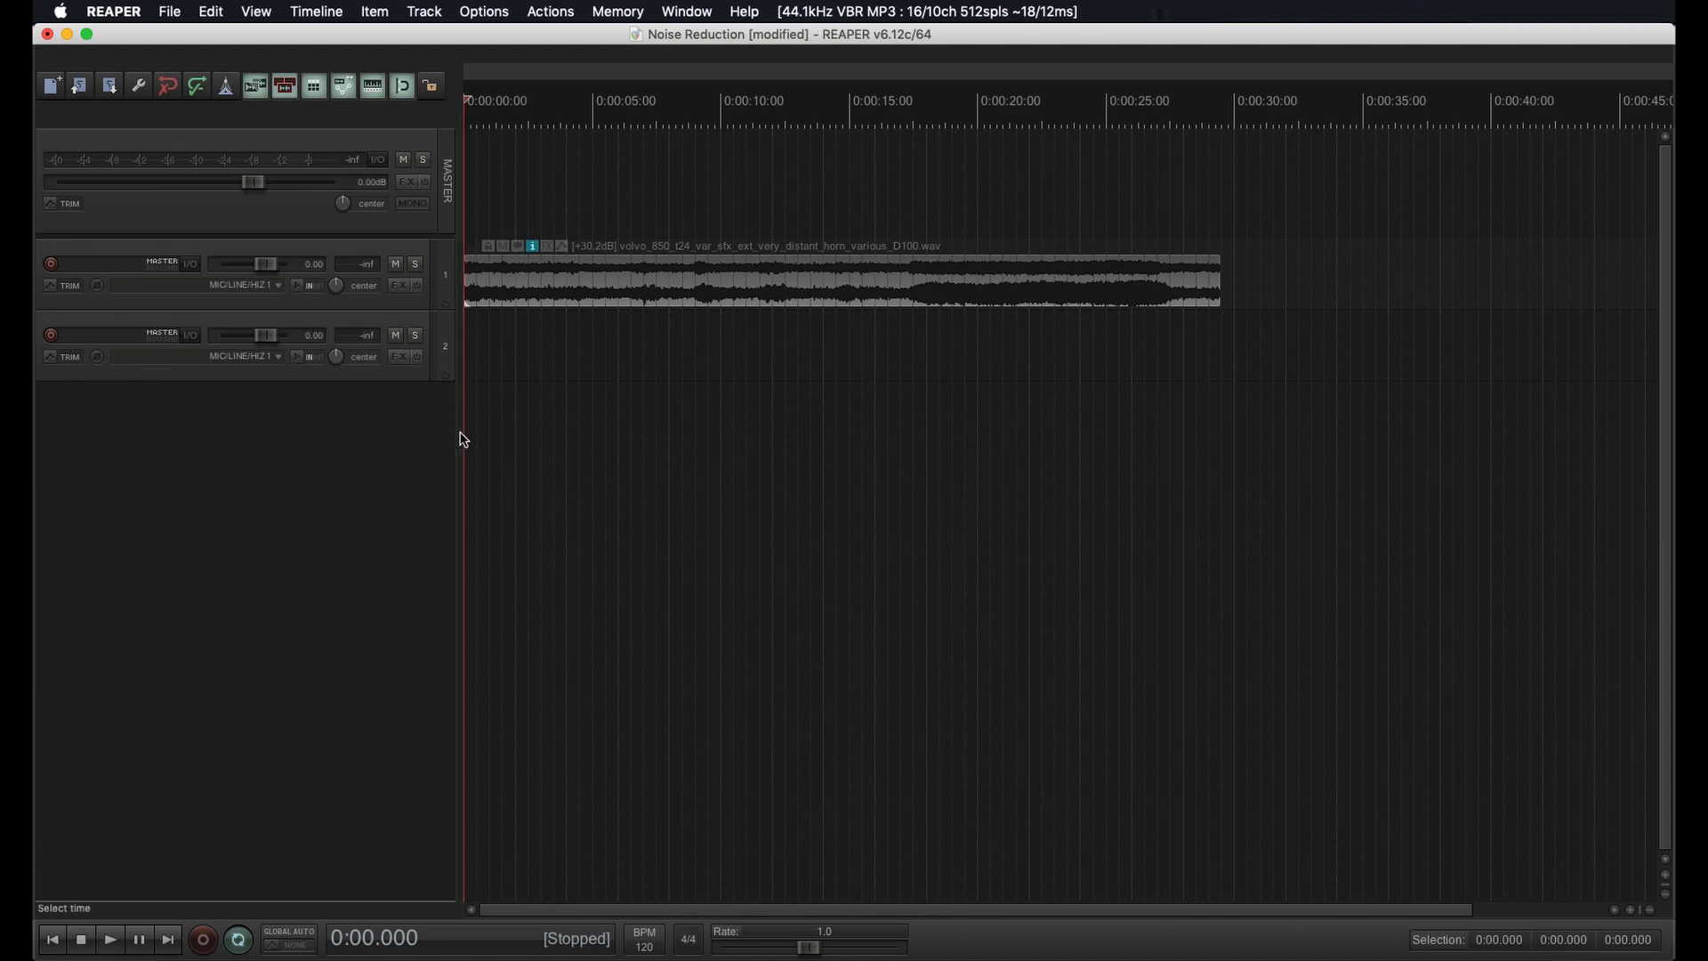
click(552, 274)
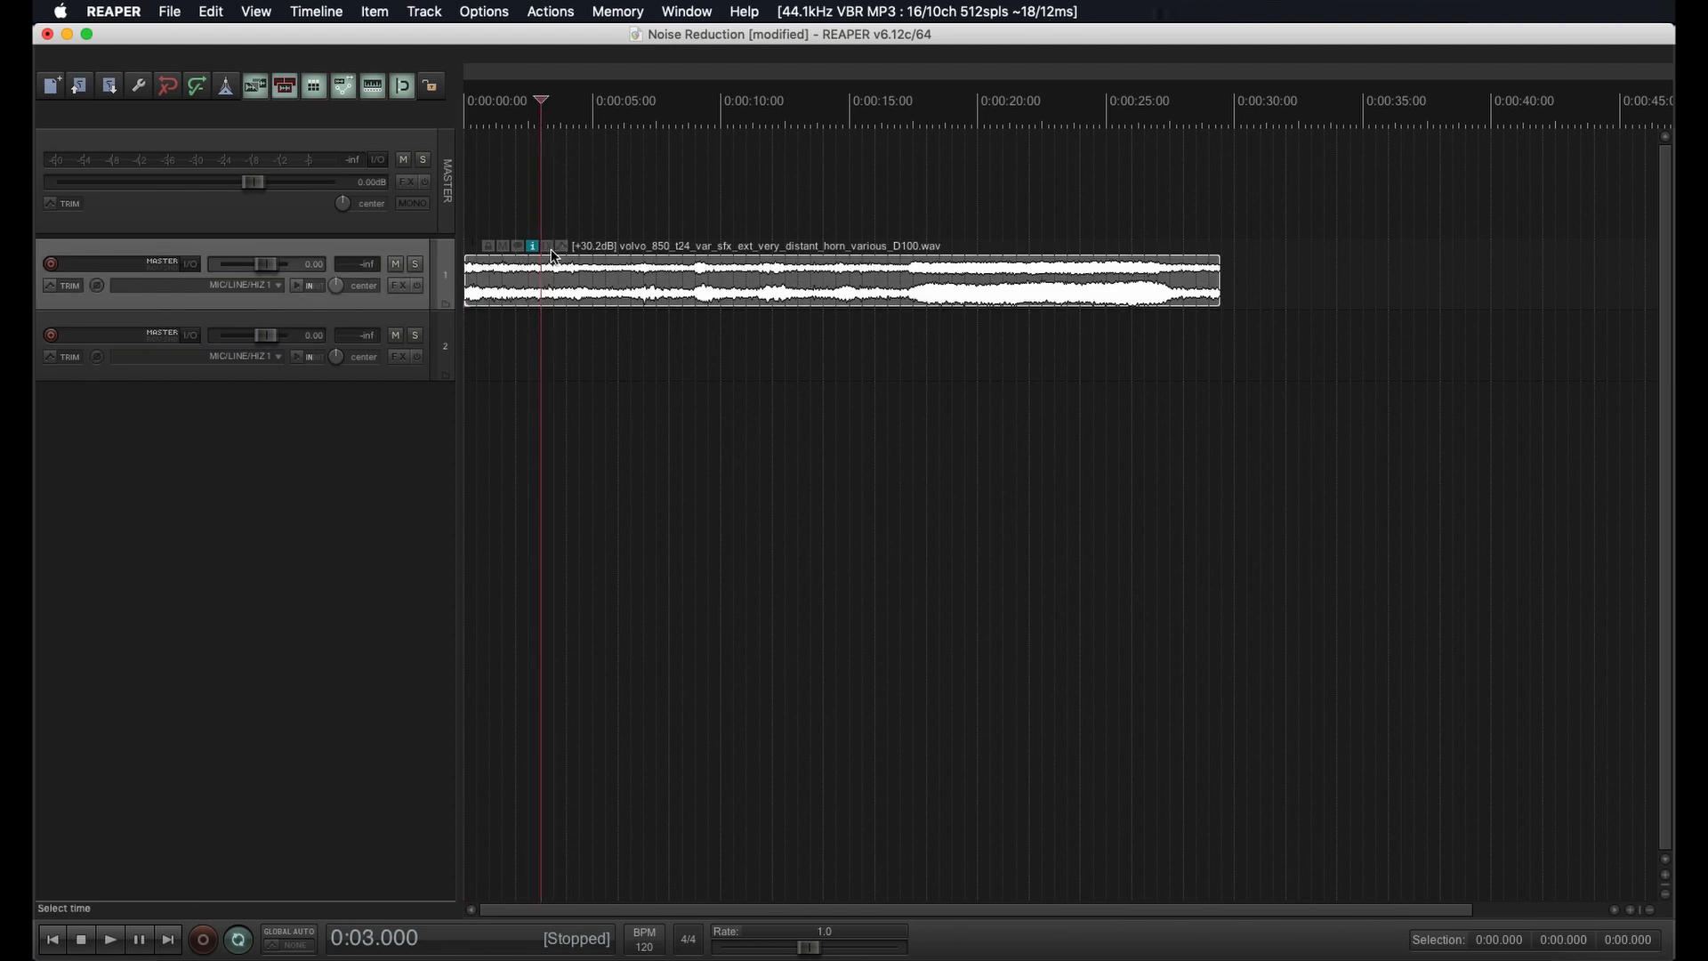
click(552, 252)
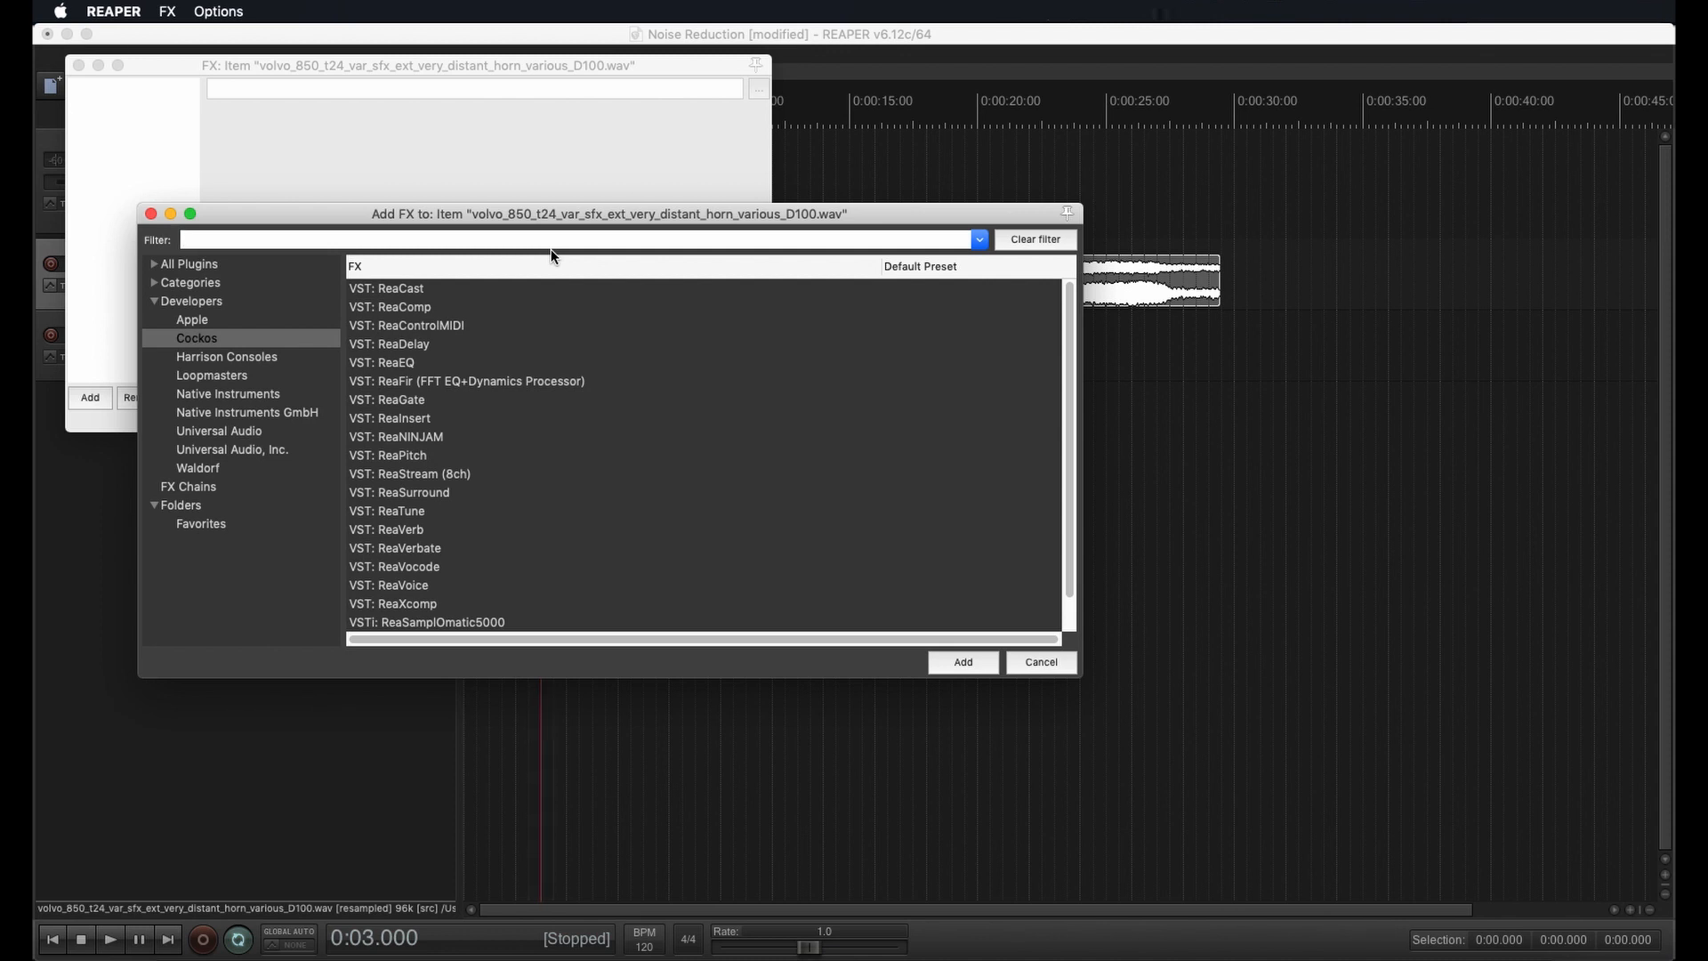
text(fft)
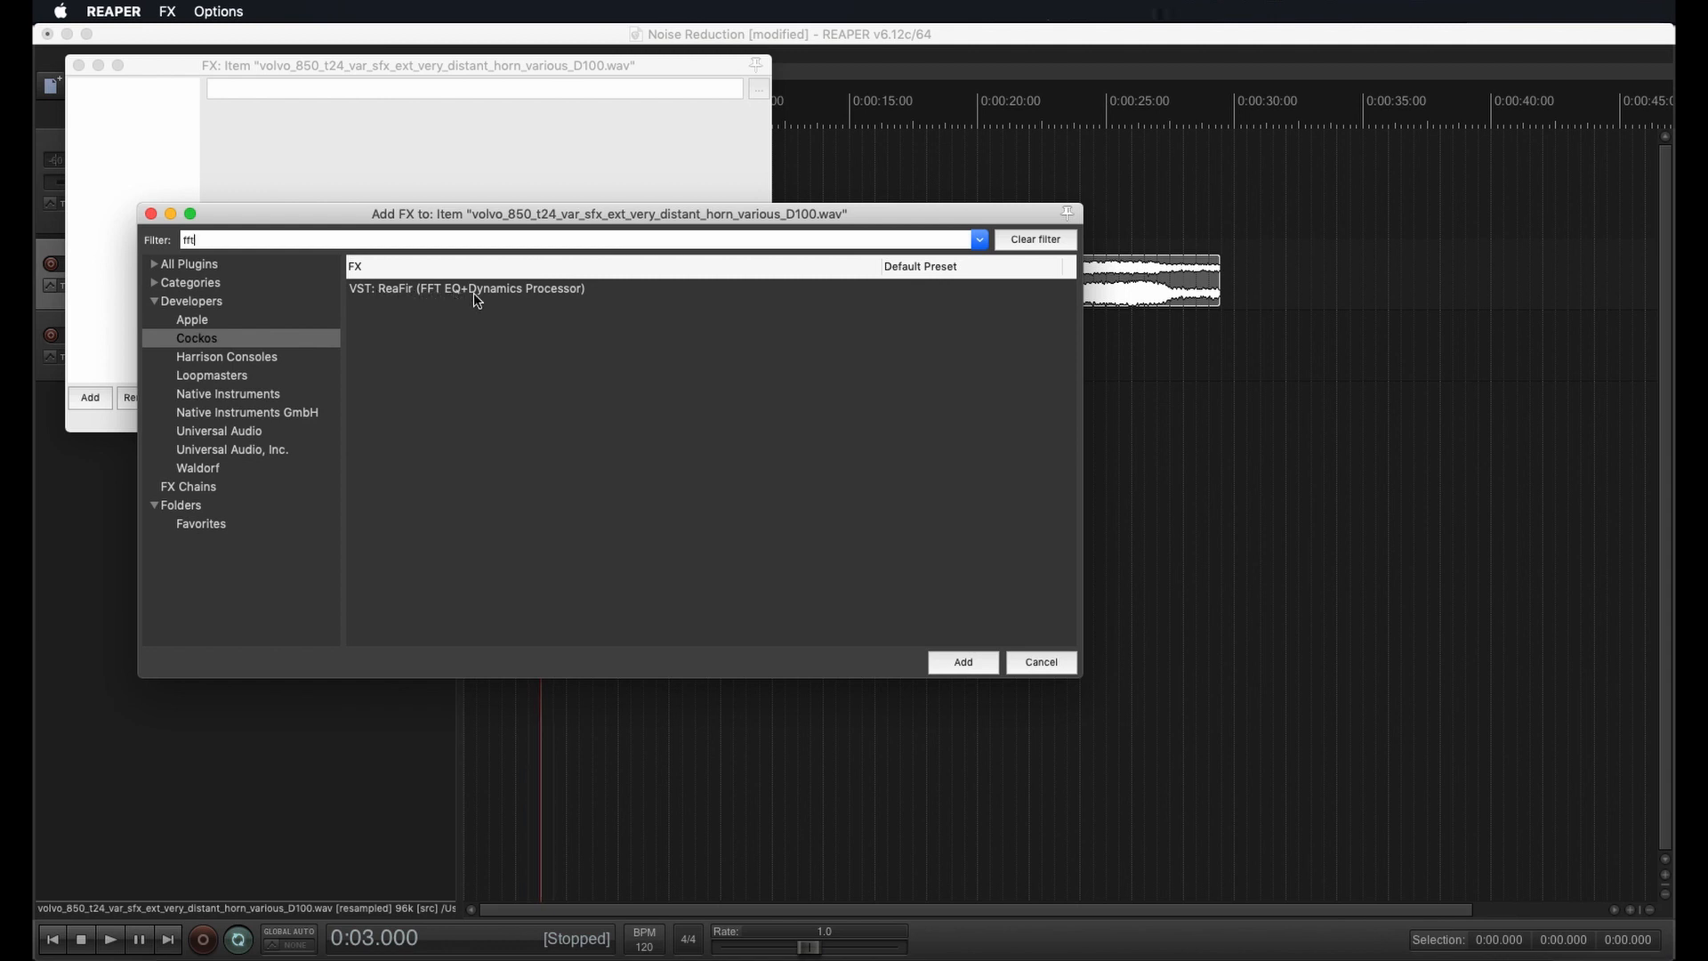
click(515, 294)
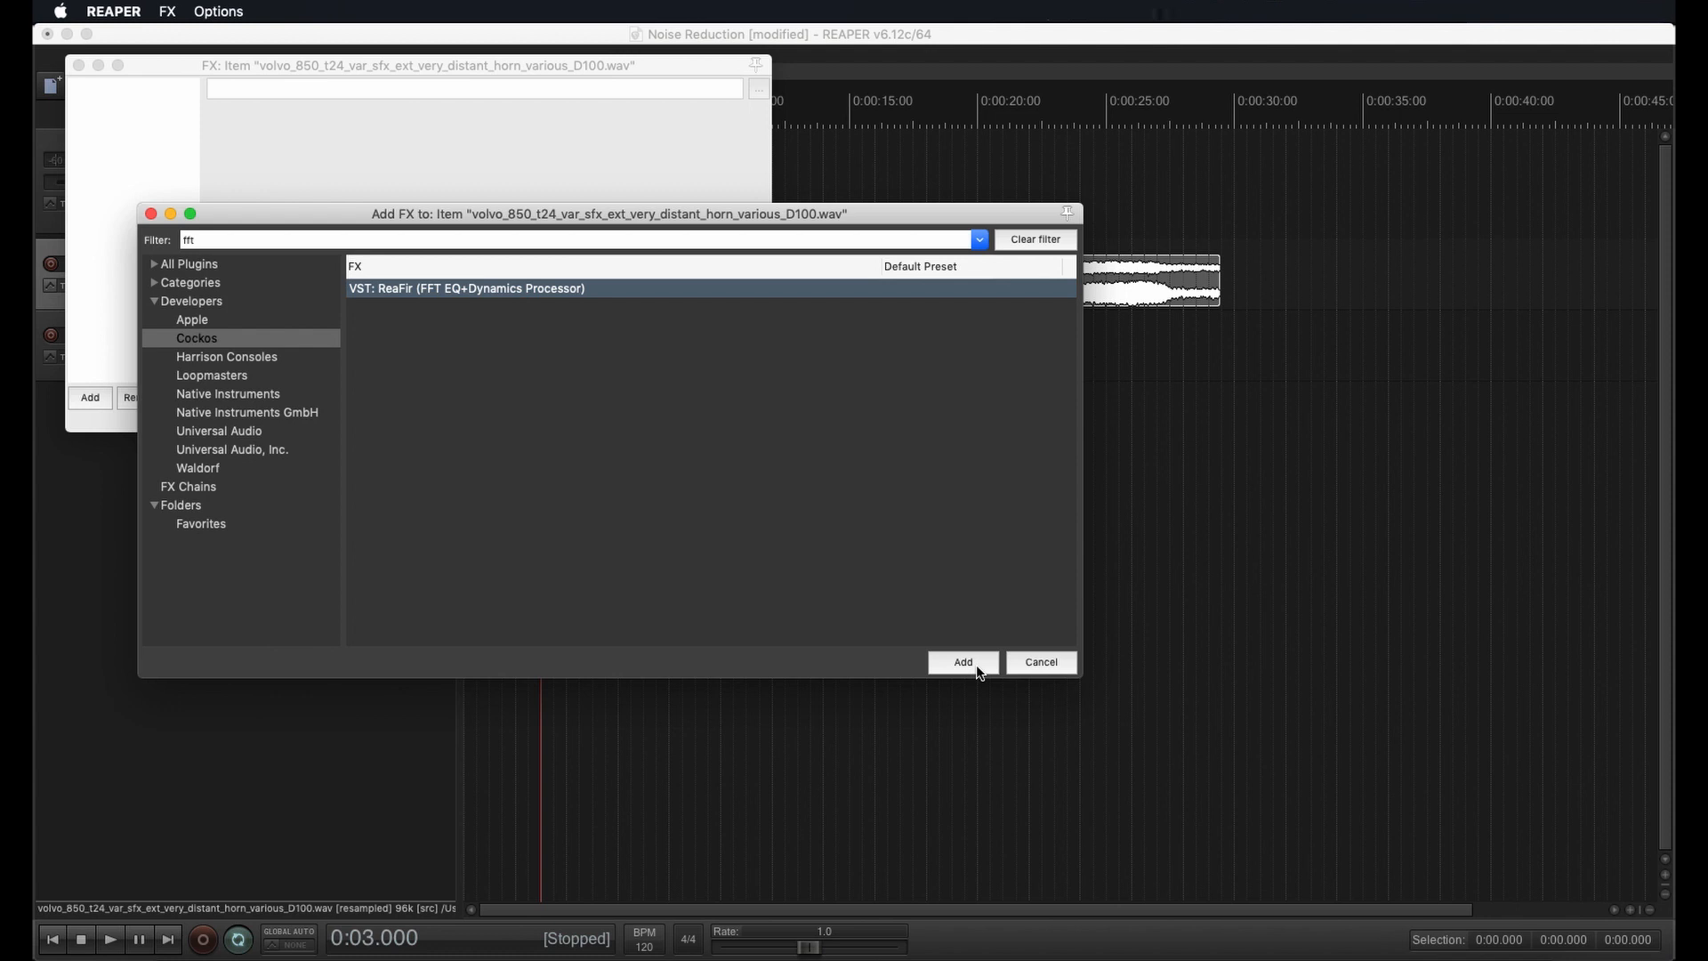
double_click(541, 287)
click(125, 189)
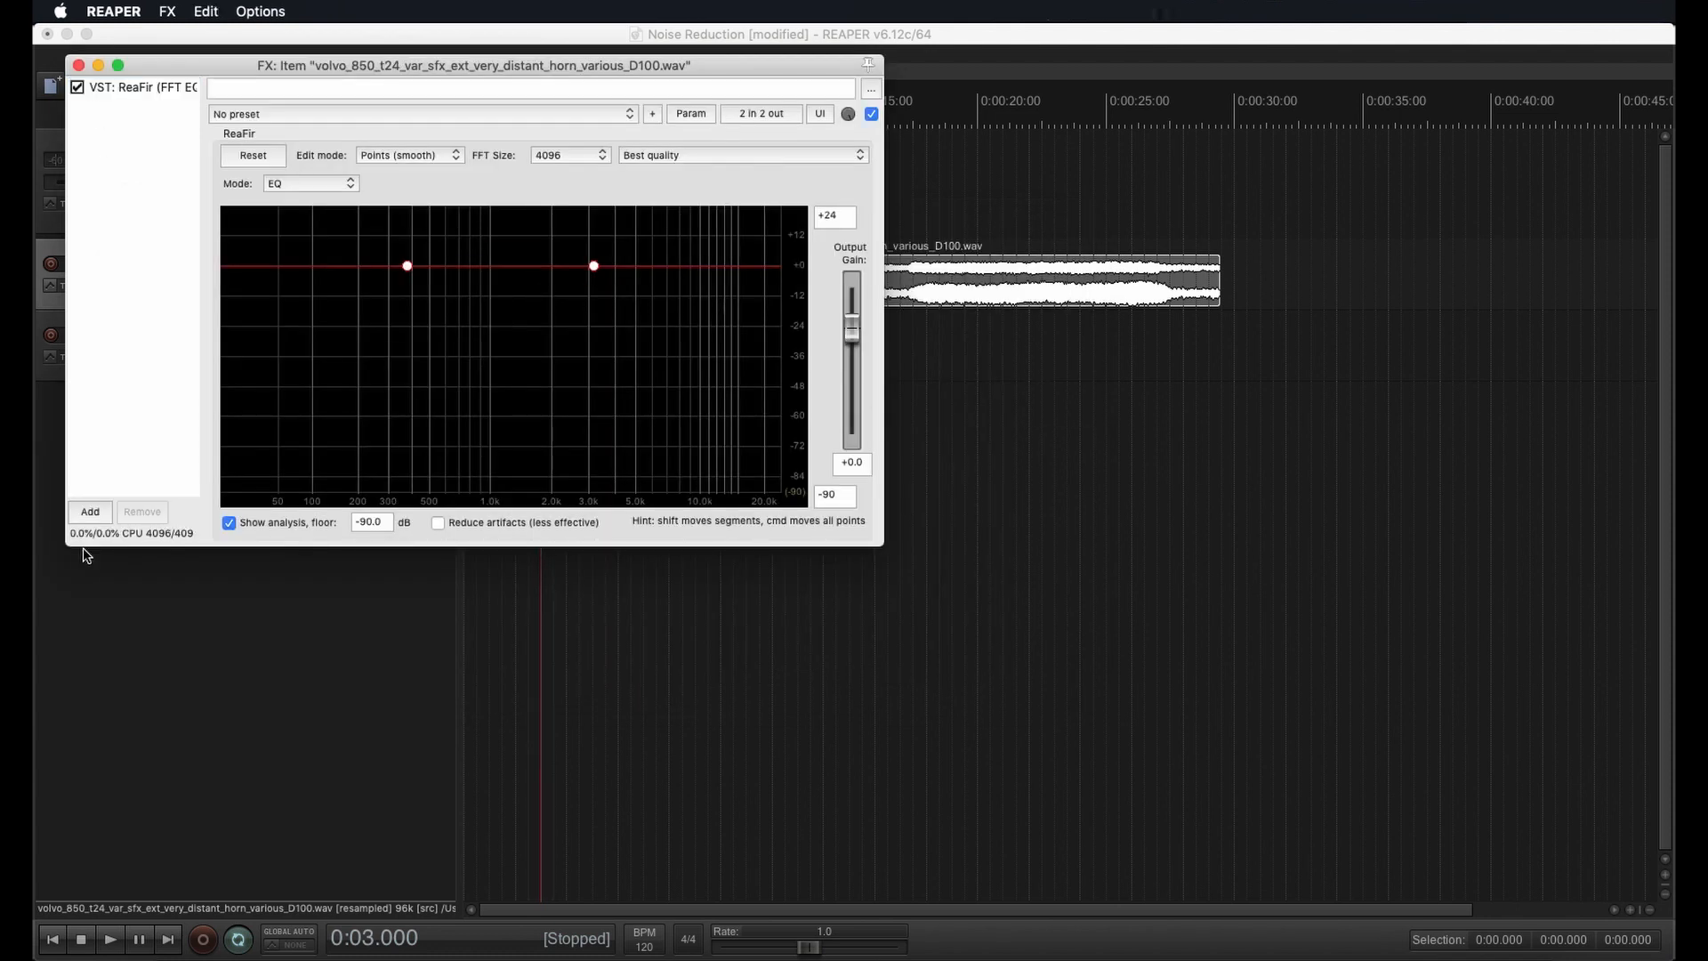
click(109, 513)
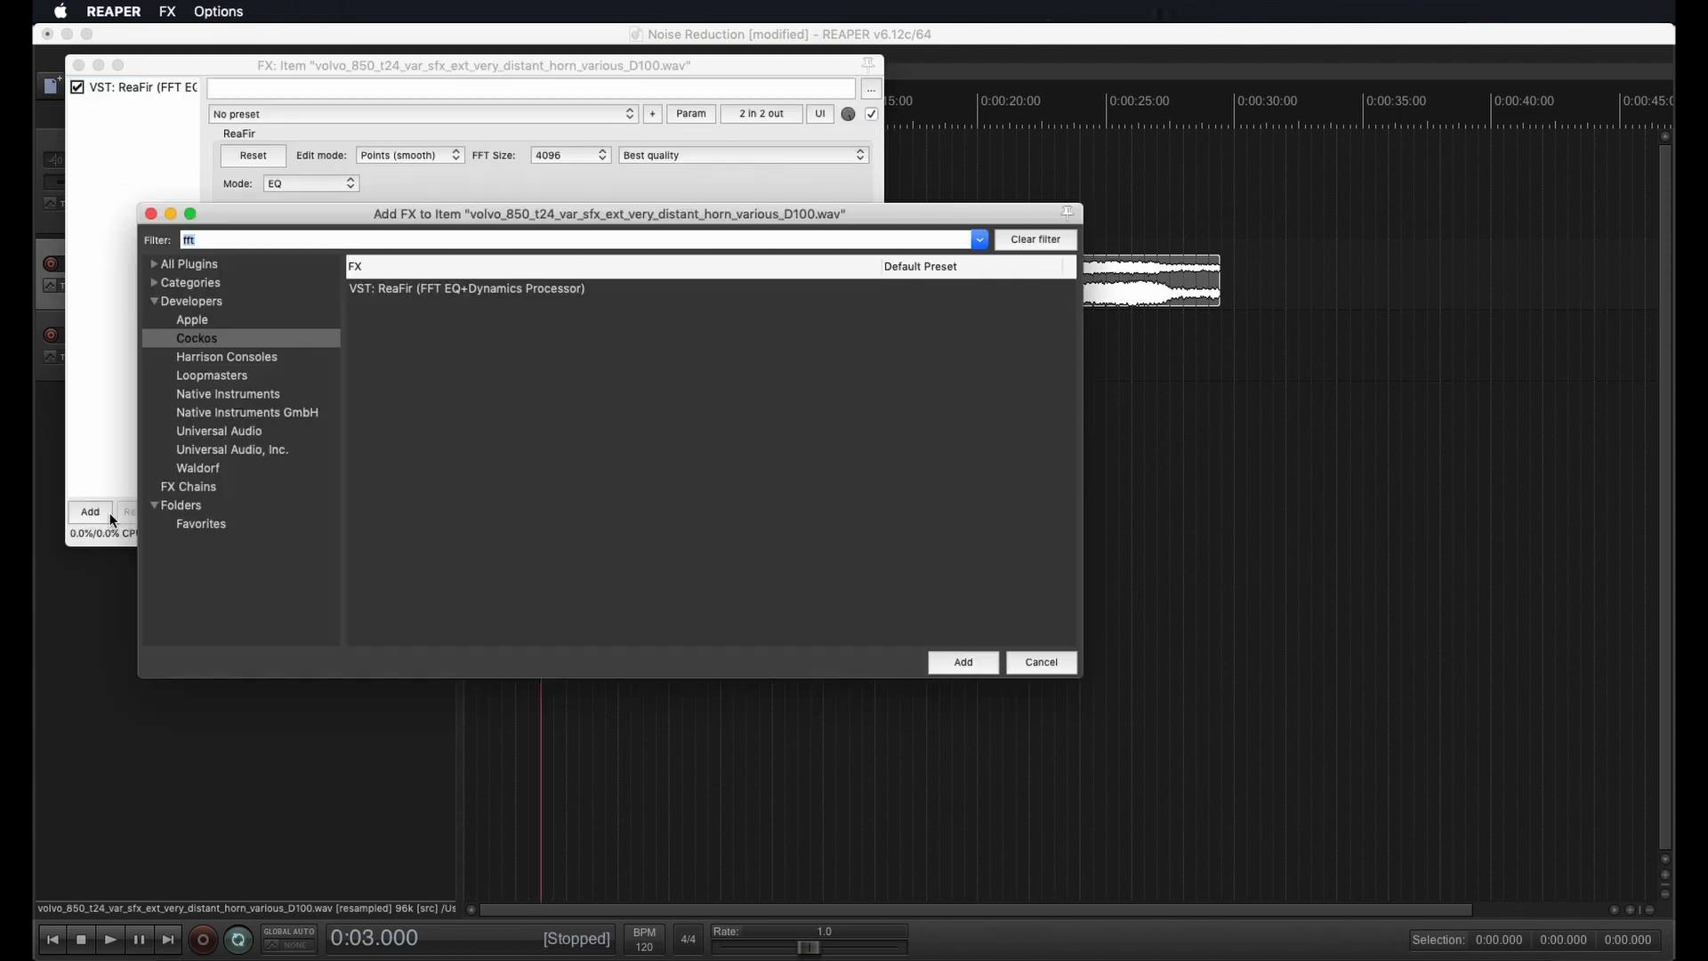
key(Escape)
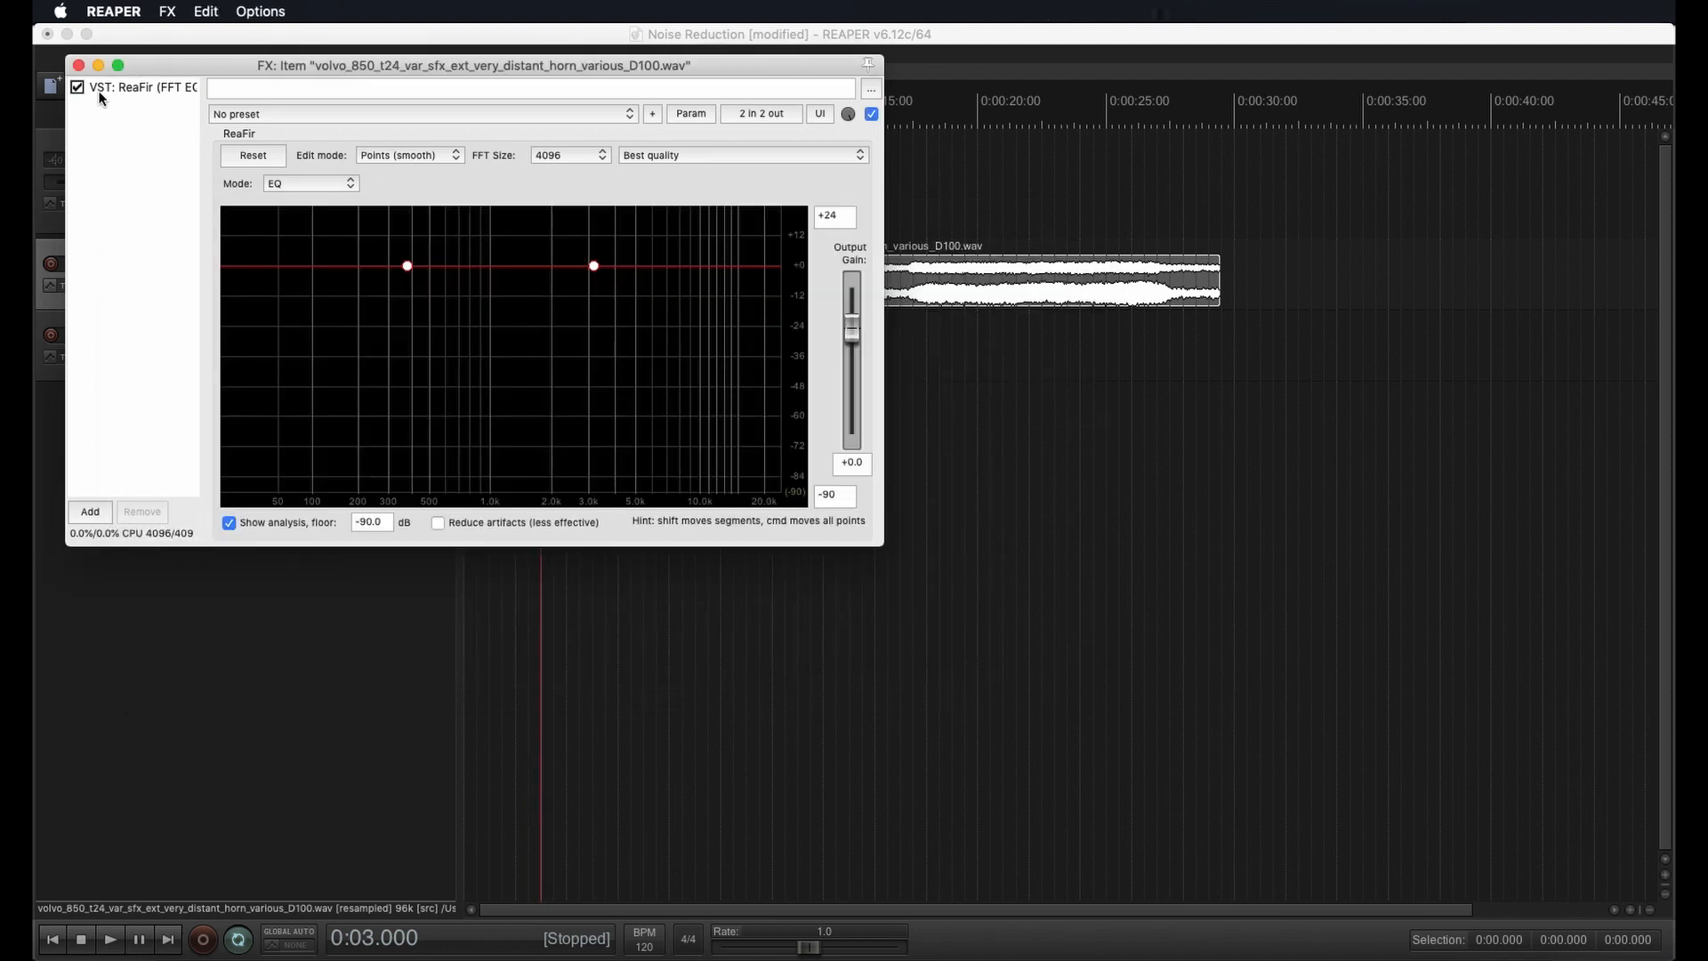
Move the effect window clear of the audio item, and set ReaFir to Subtract mode with Precise edit mode
drag(173, 68, 338, 382)
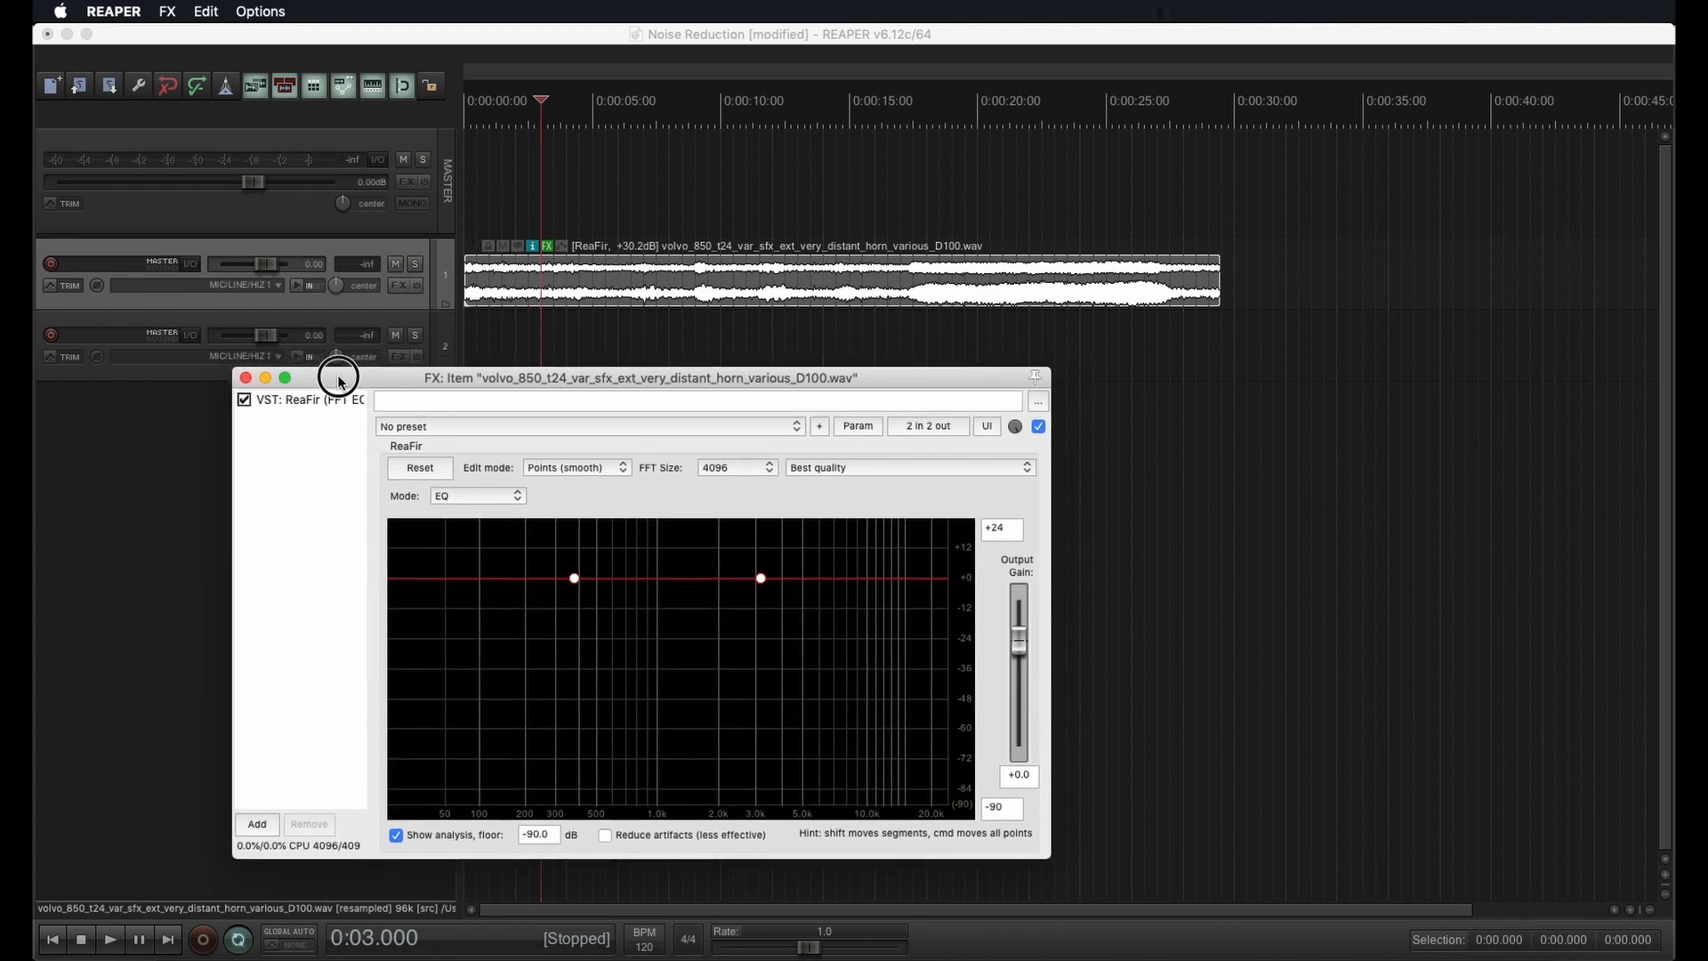
click(441, 498)
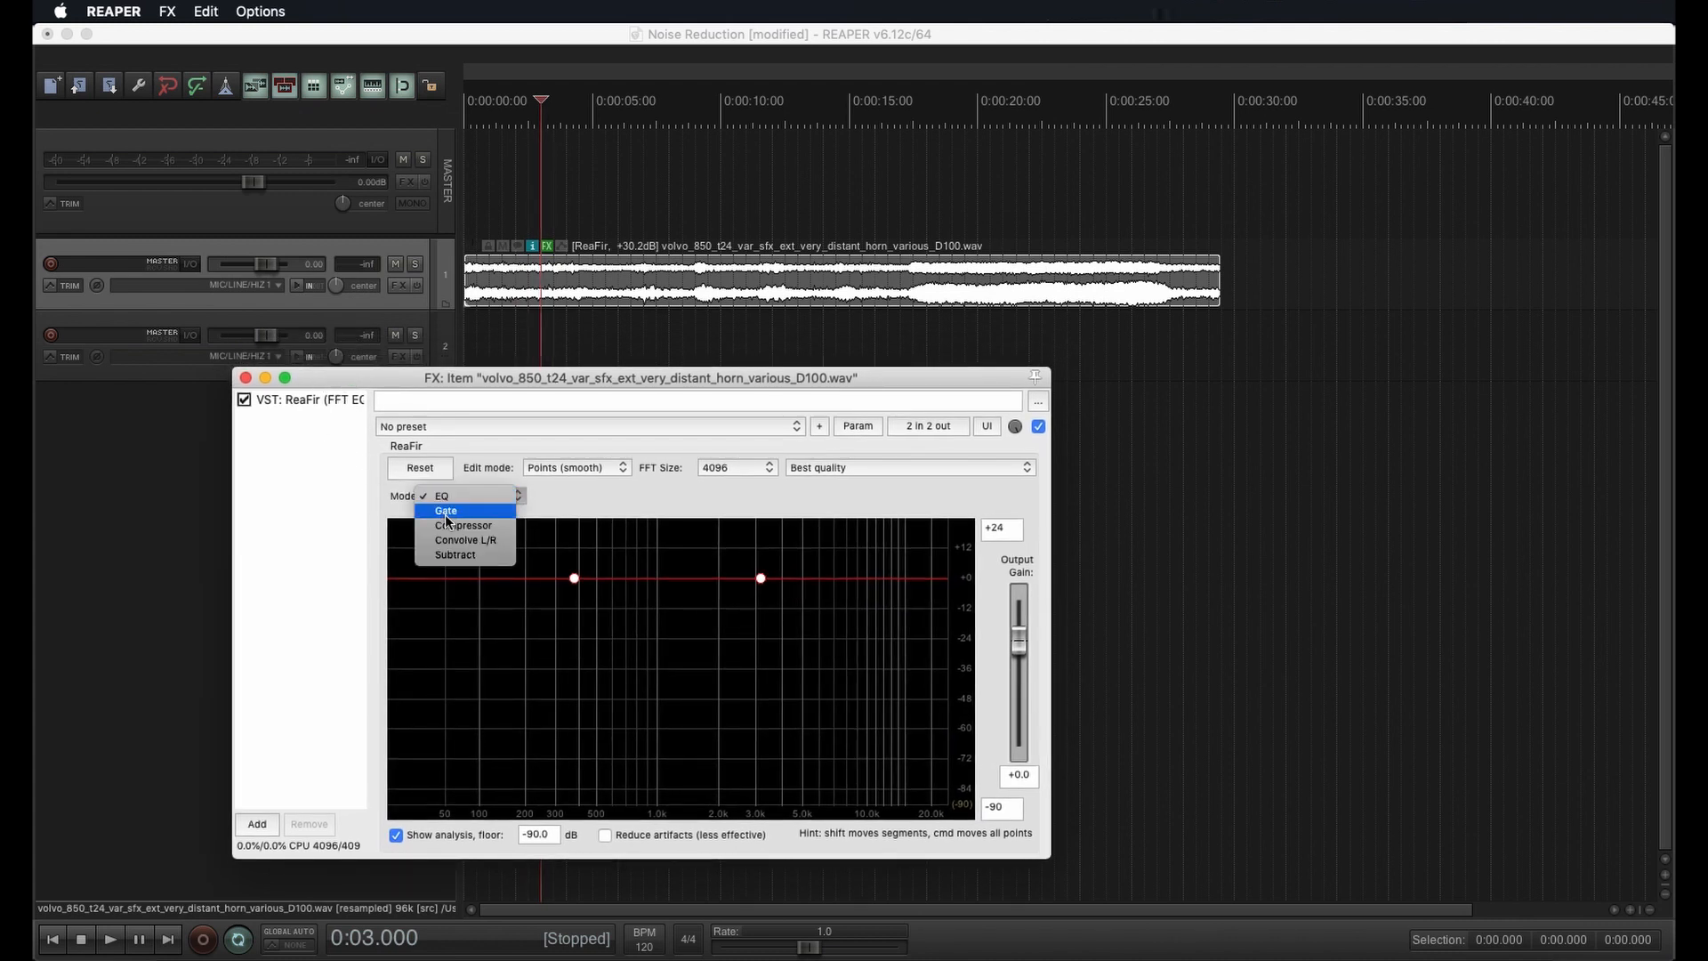
click(495, 554)
click(569, 467)
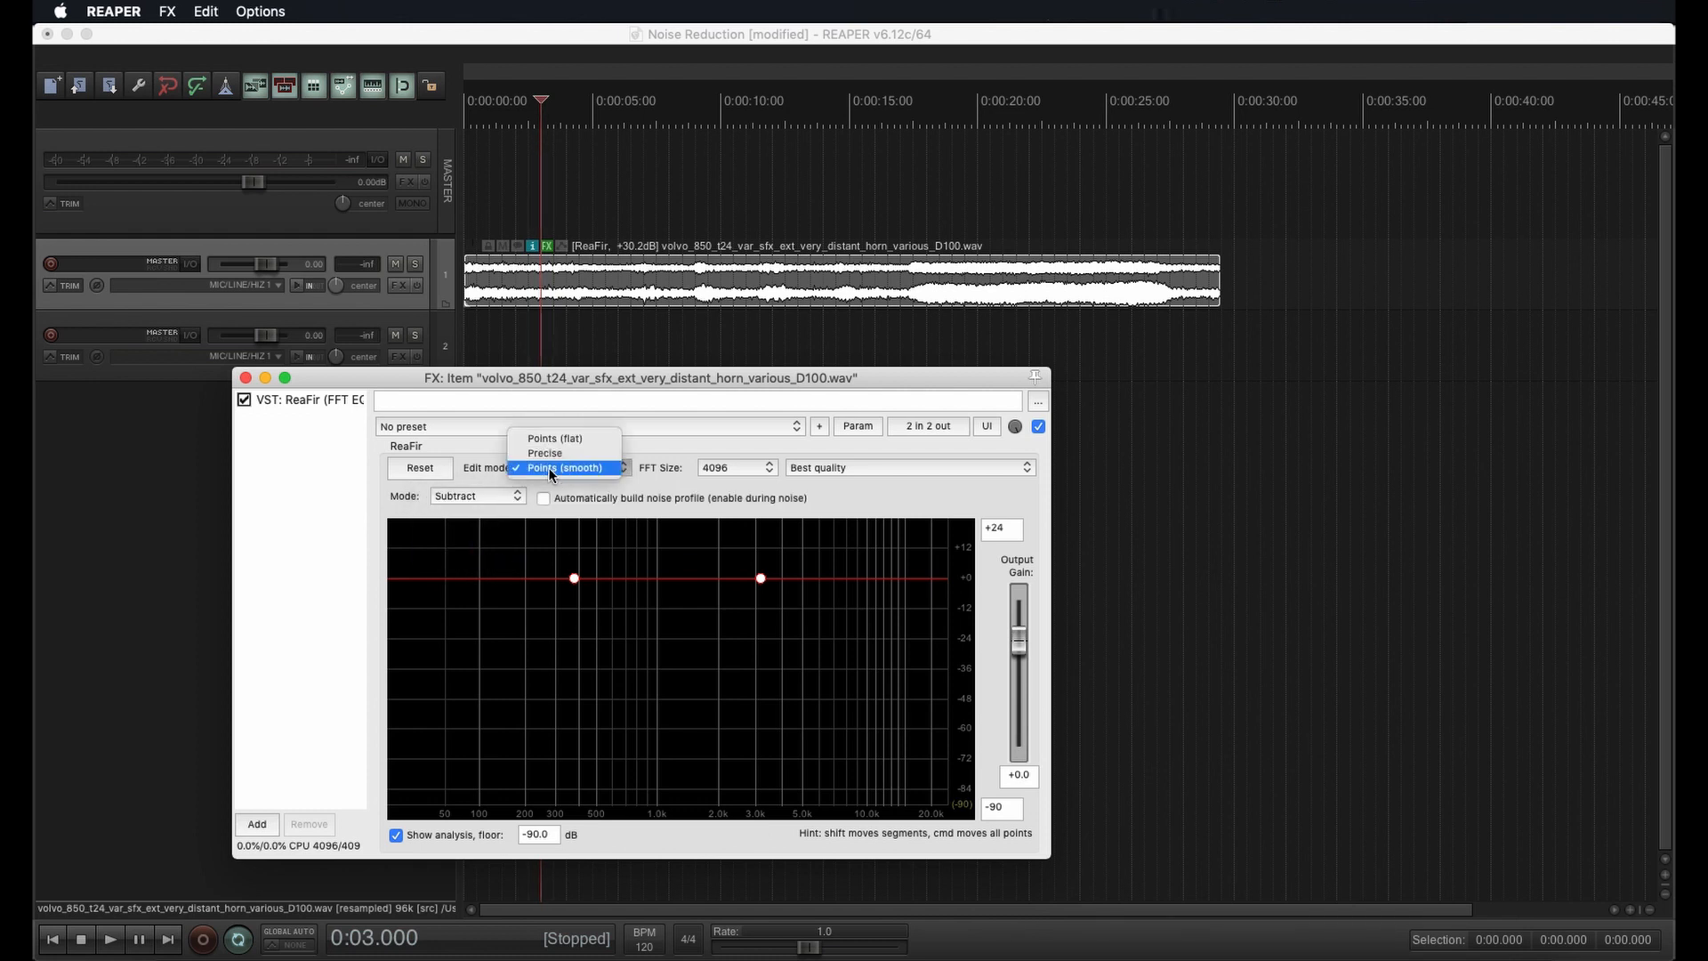
click(550, 454)
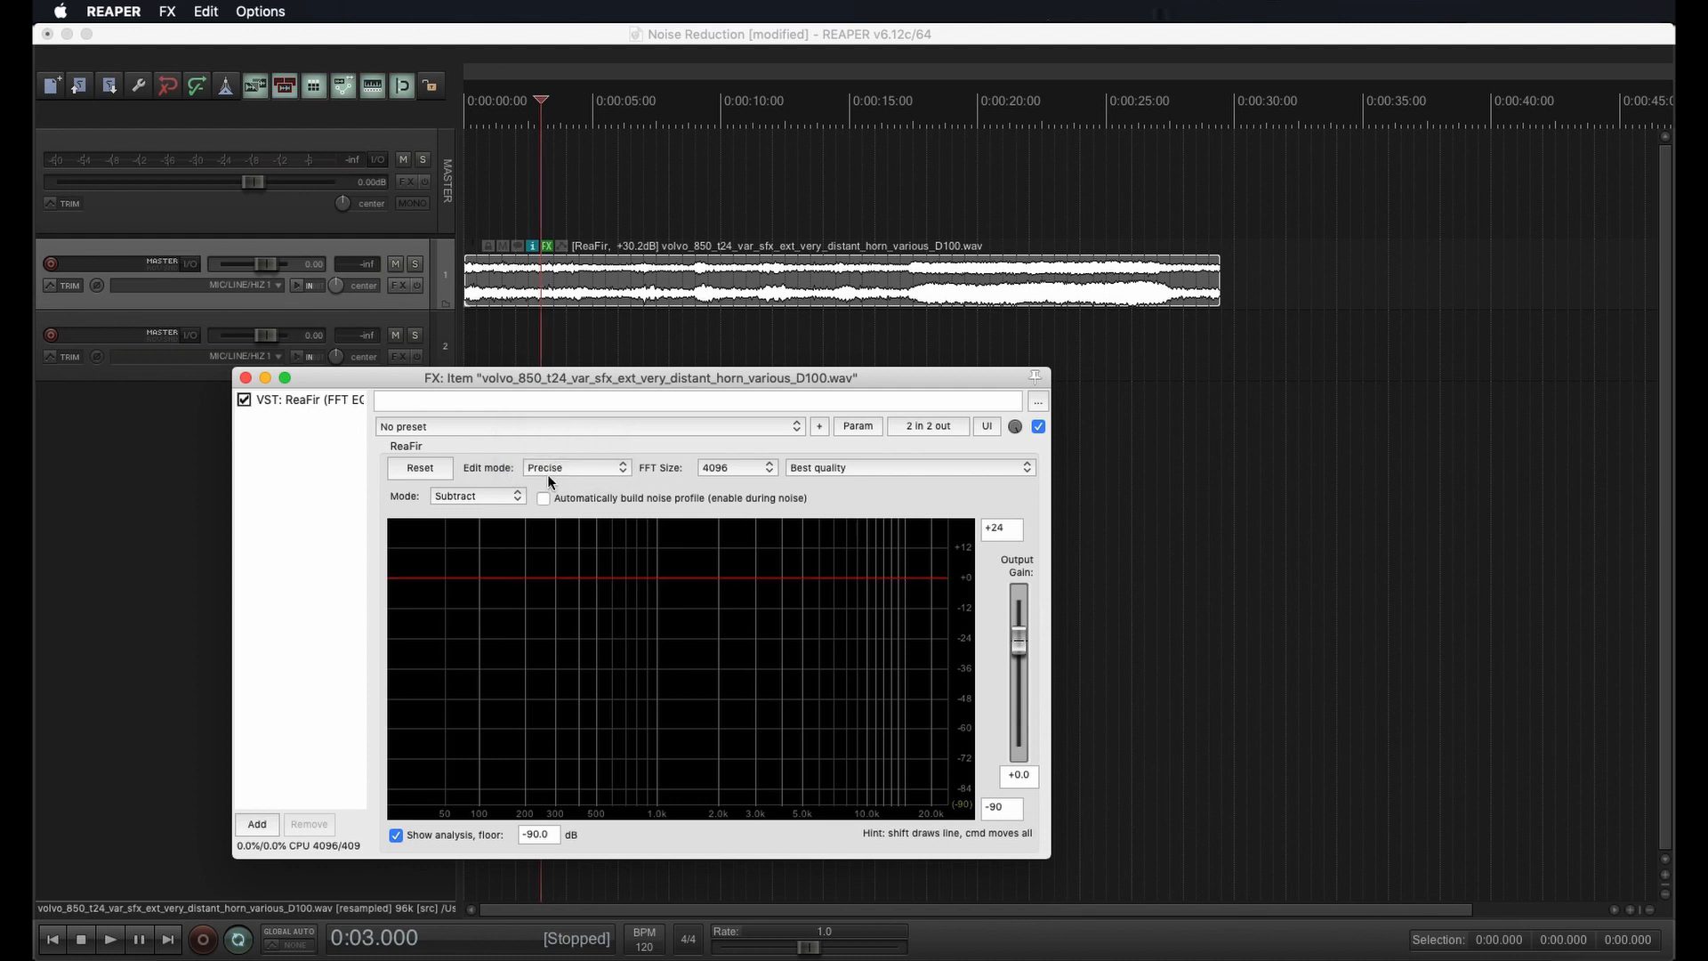
Play the horn recording from 0:01.500 to listen for background noise, and stop playback
click(501, 325)
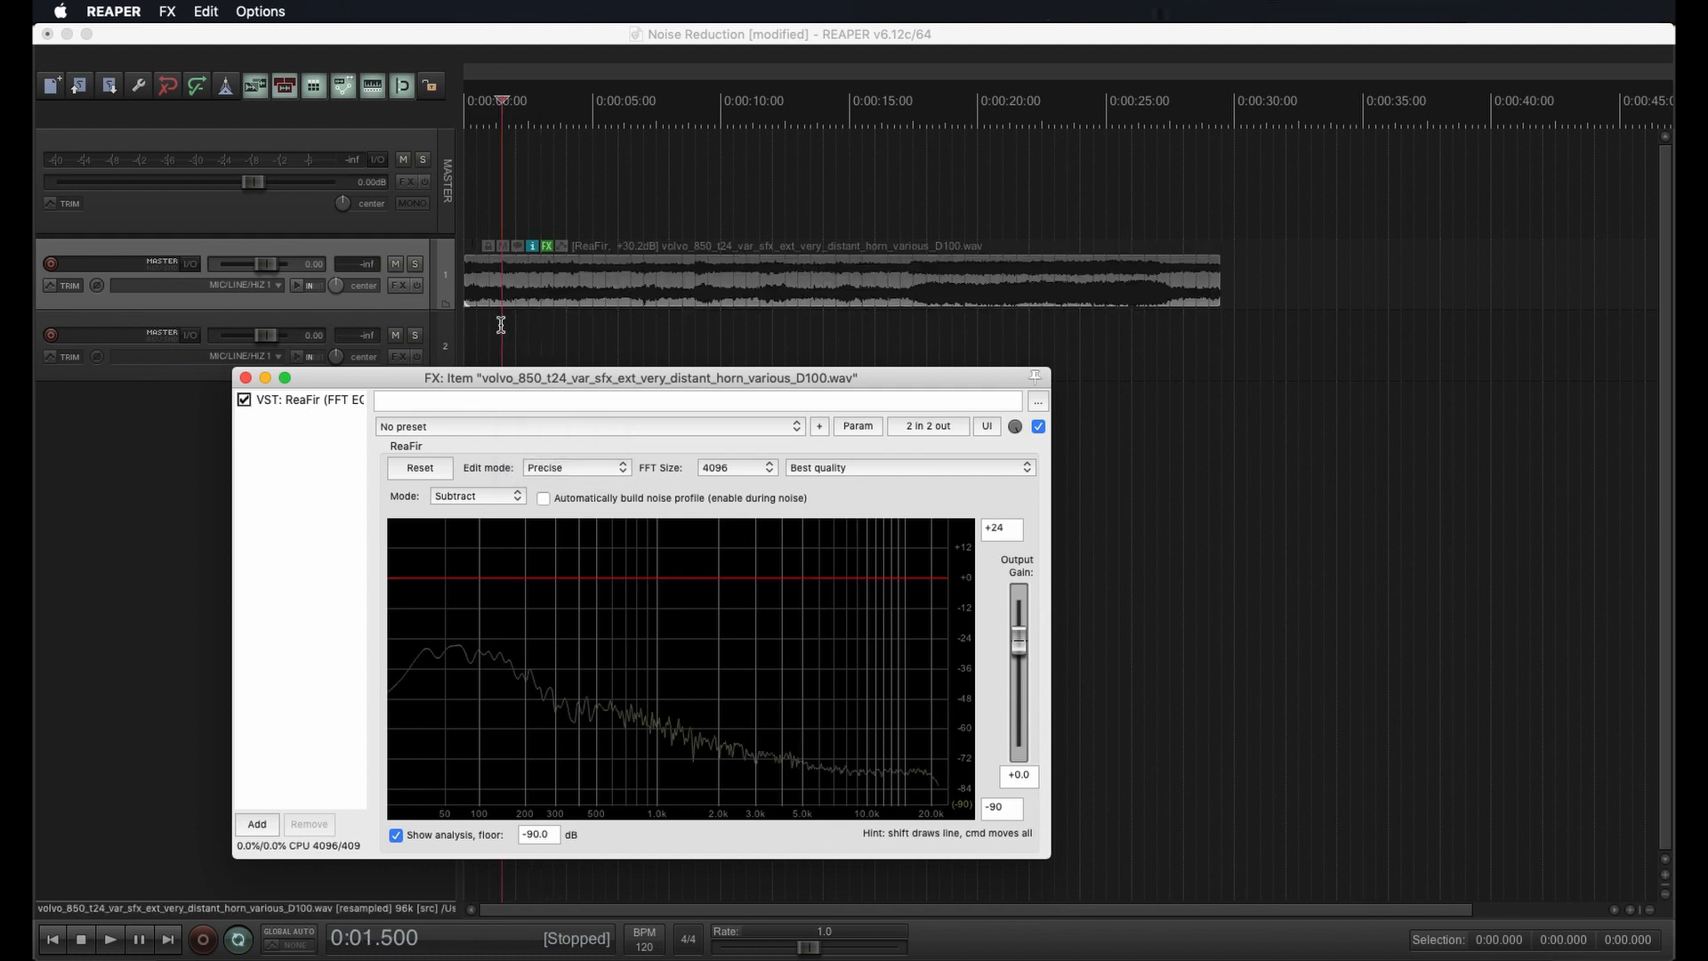
key(space)
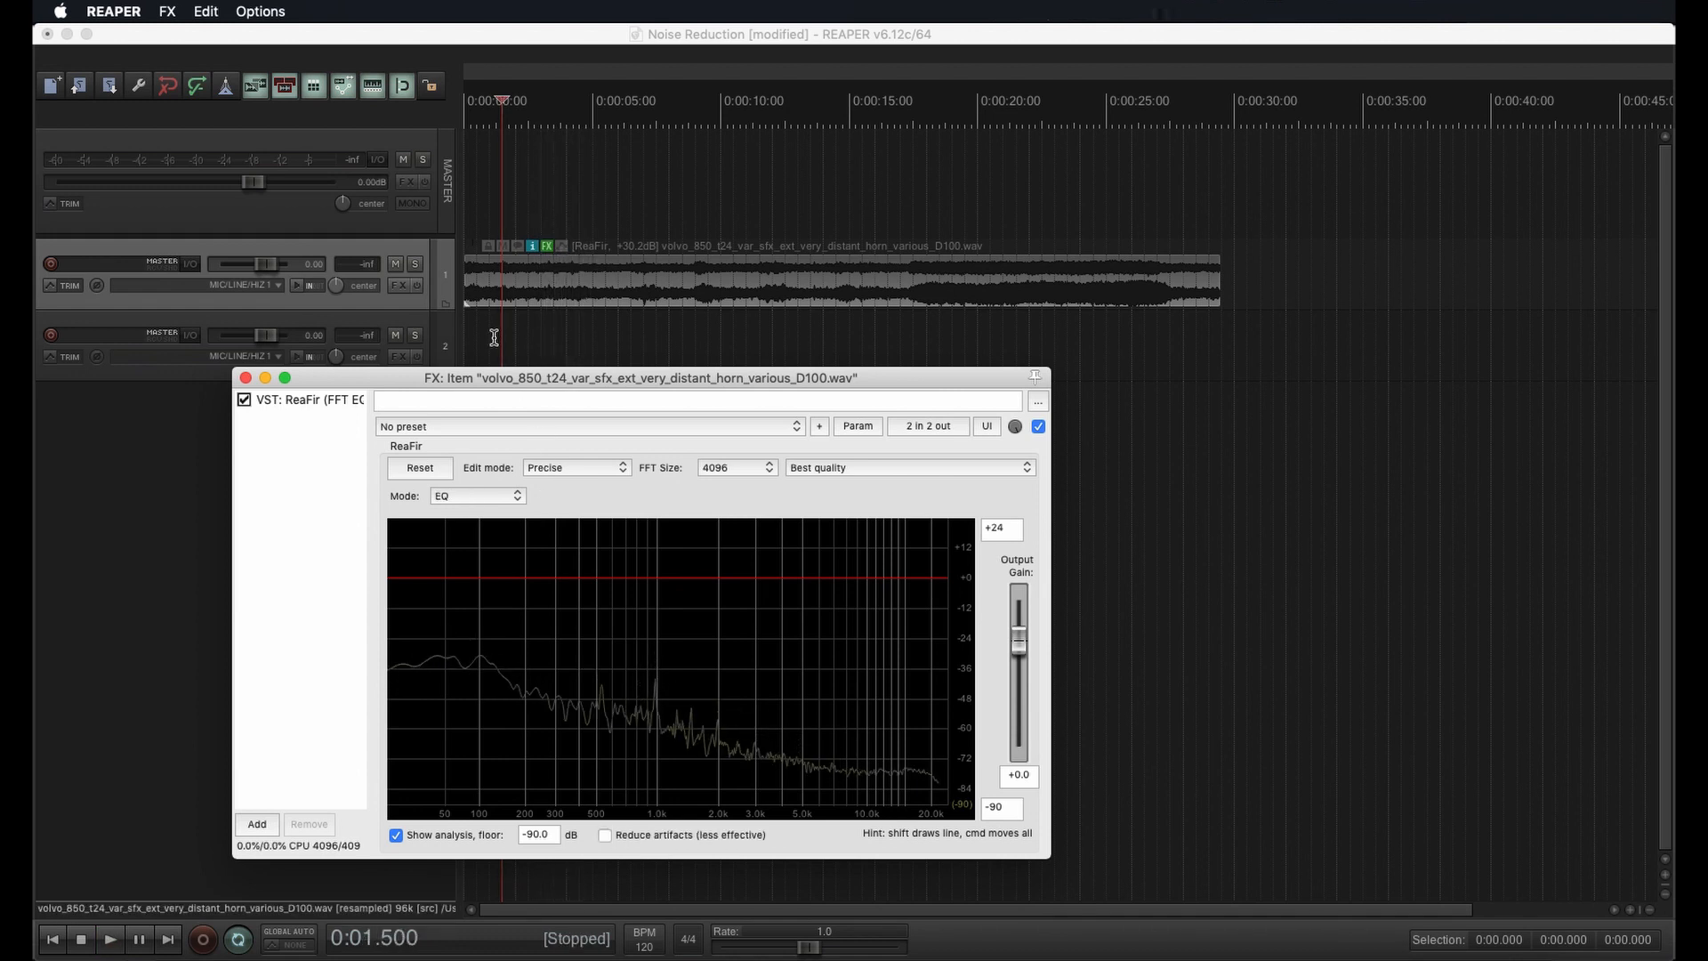
key(space)
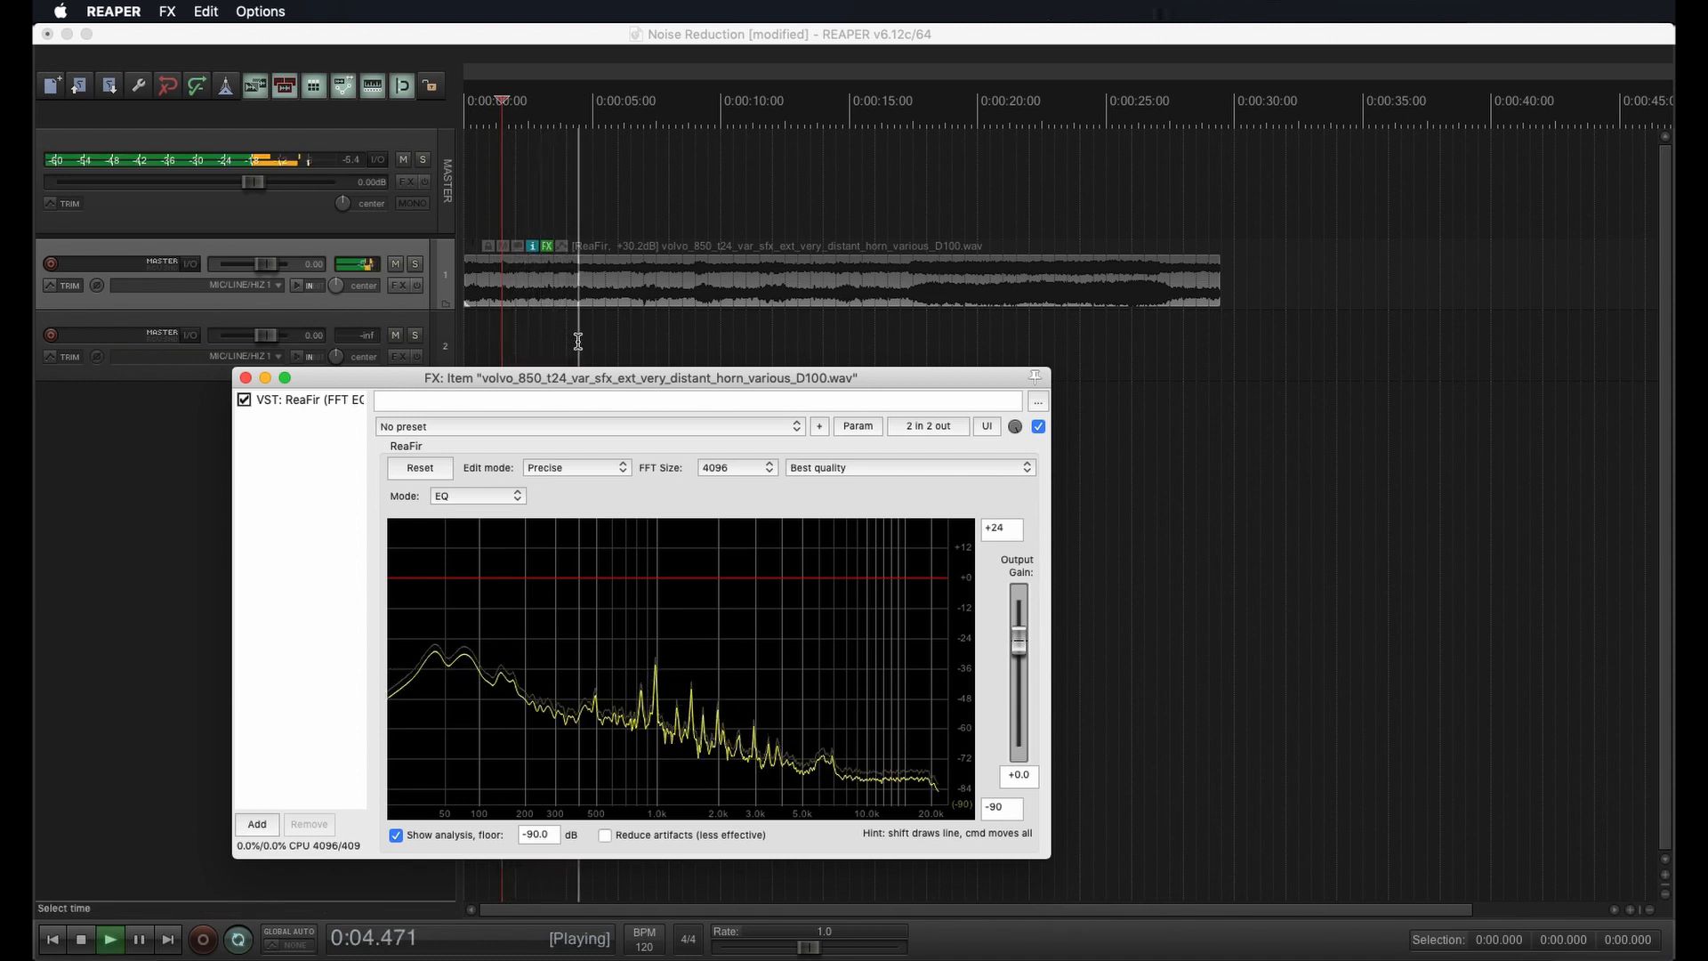
key(space)
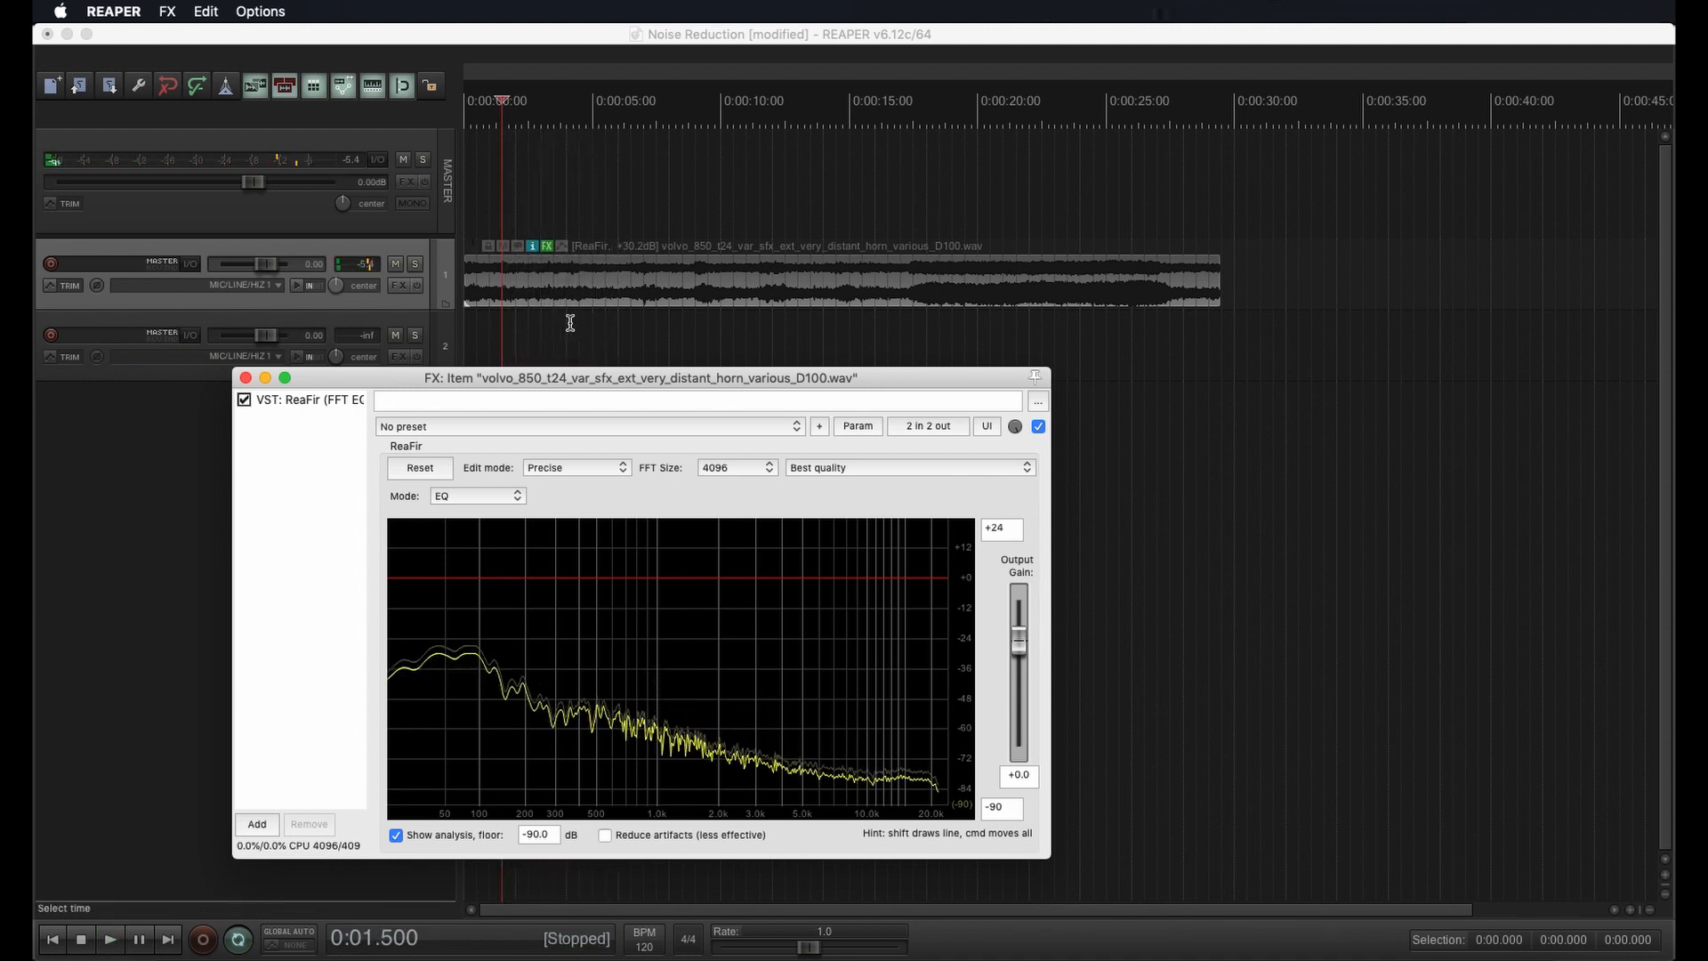
Play a looped time selection containing only background noise, and place it from 0:05.739 to 0:06.423
drag(508, 318, 543, 323)
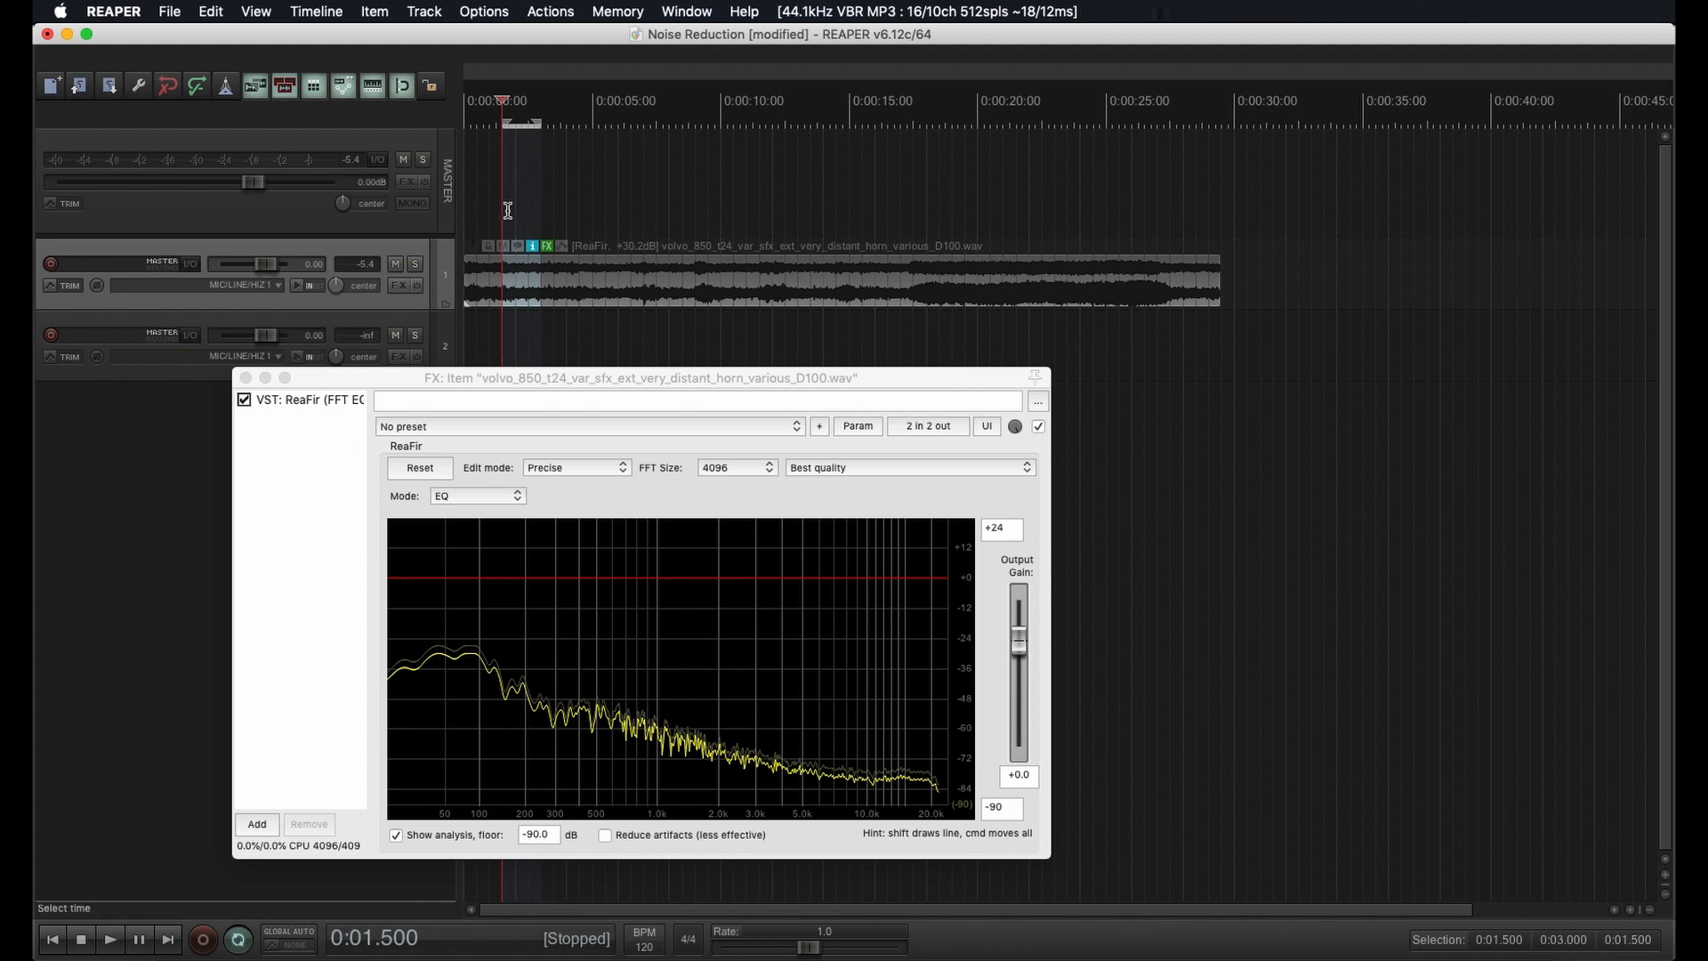
key(space)
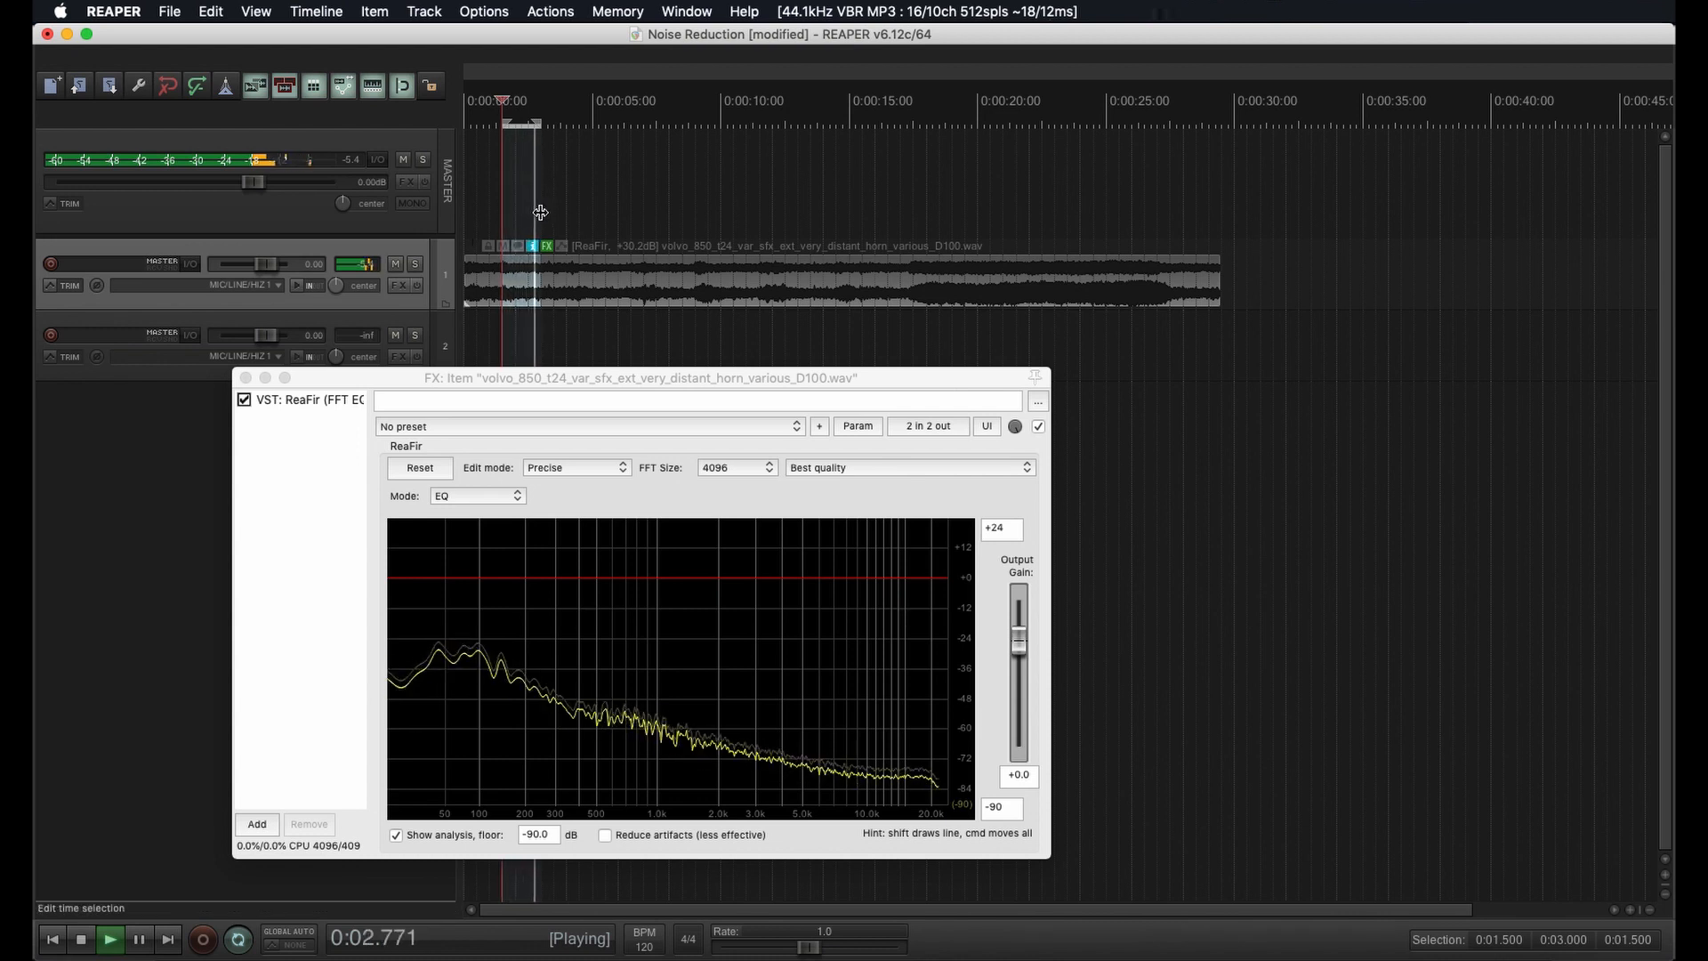
drag(540, 213, 493, 214)
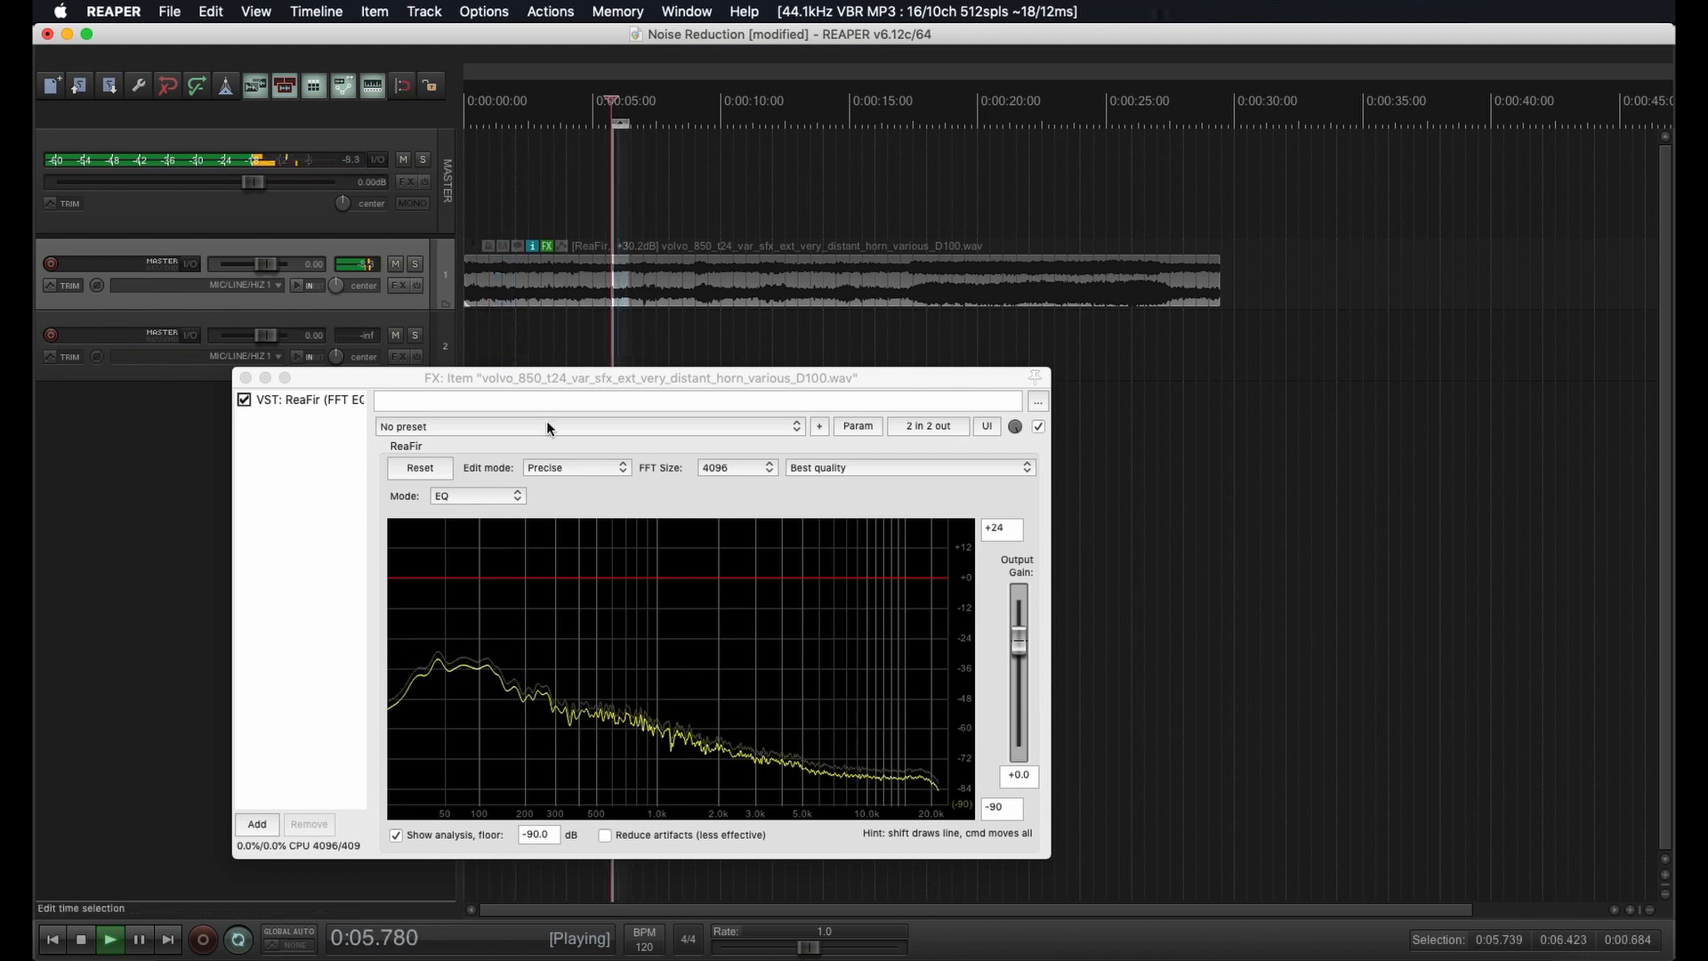
Set ReaFir to Subtract mode and automatically build a noise profile from the looping noise, ending the capture once it is learned
click(481, 495)
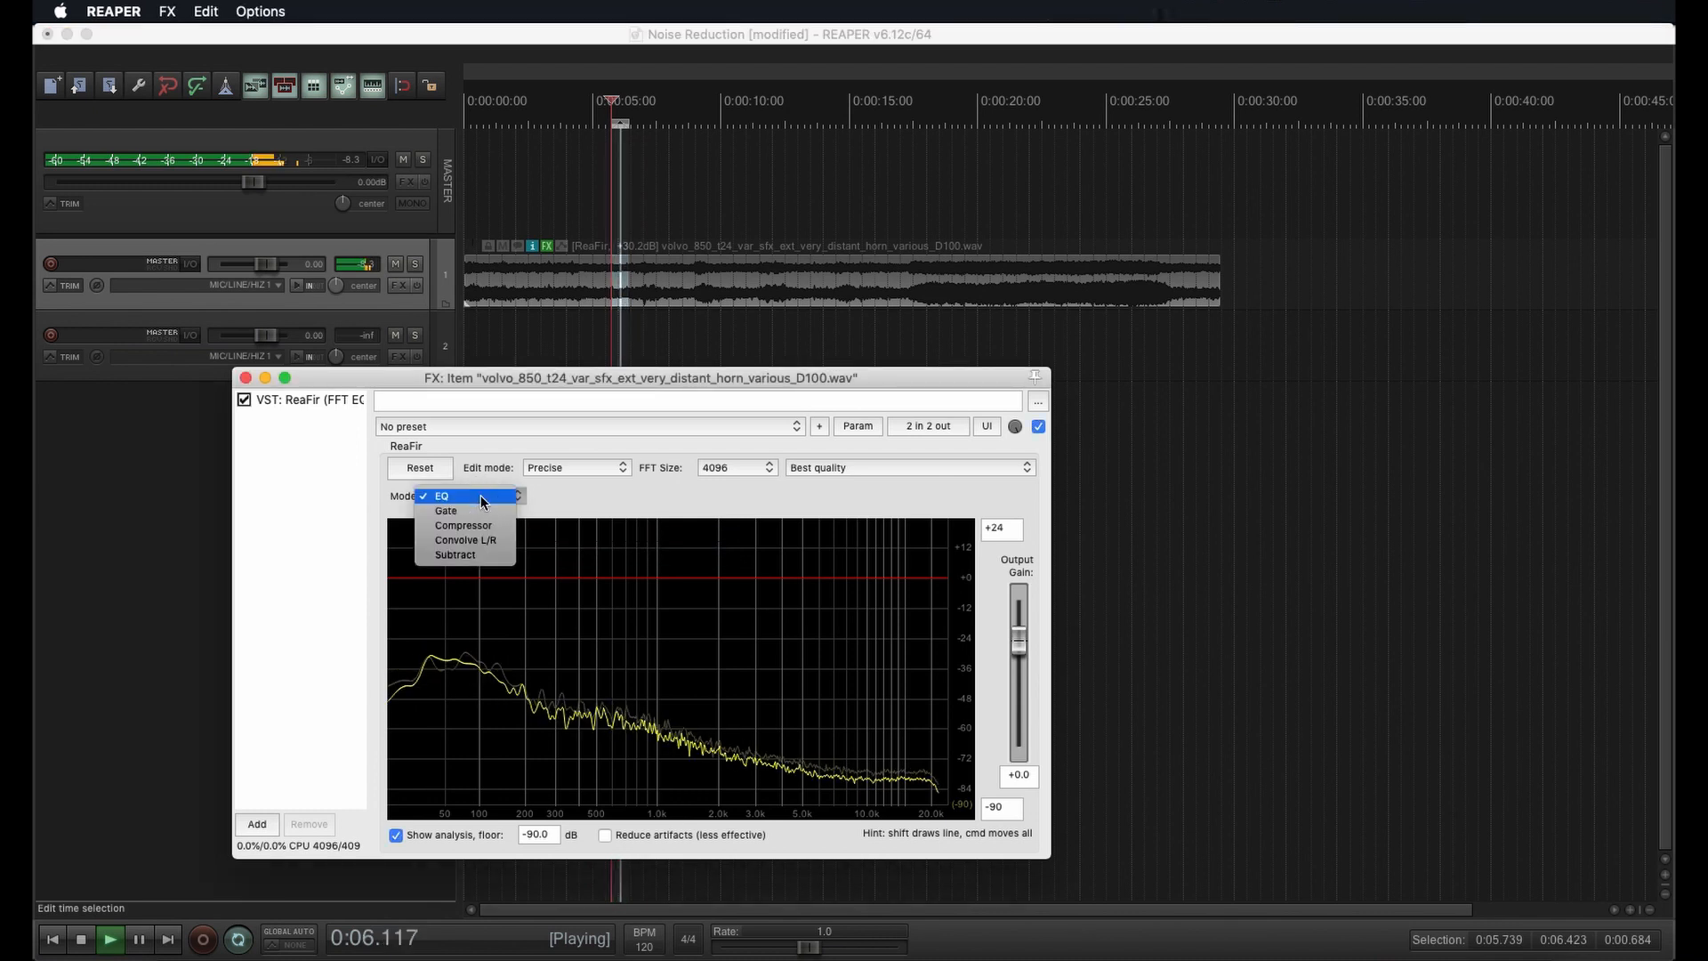
click(481, 556)
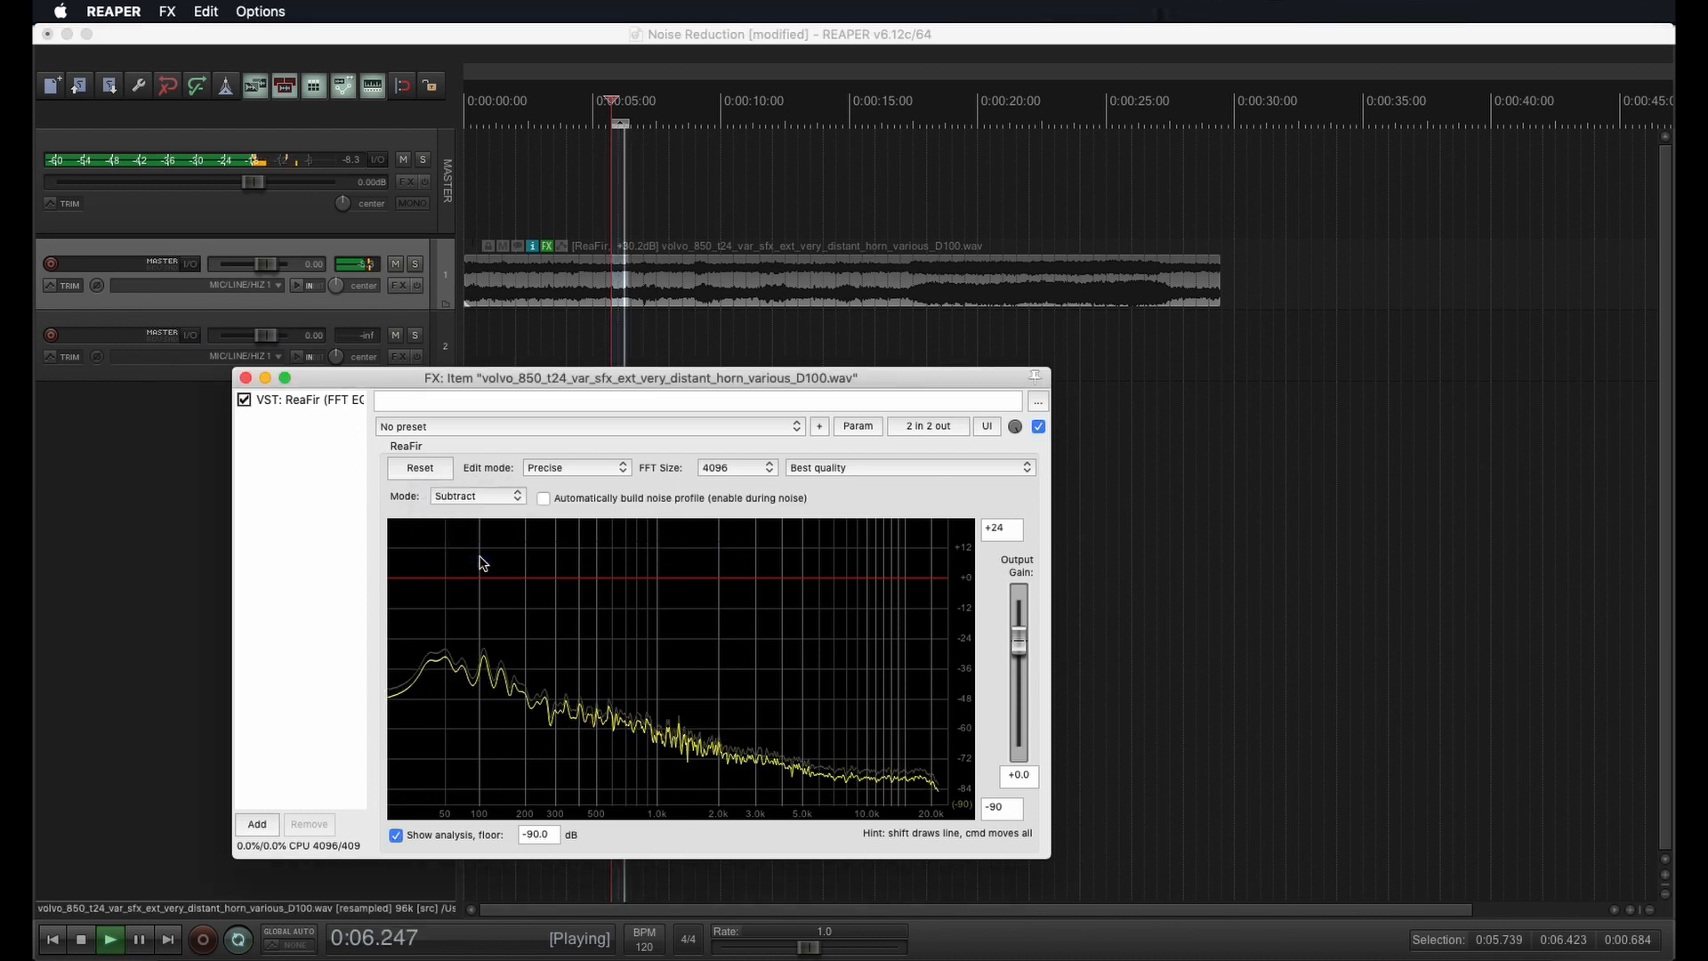
click(582, 500)
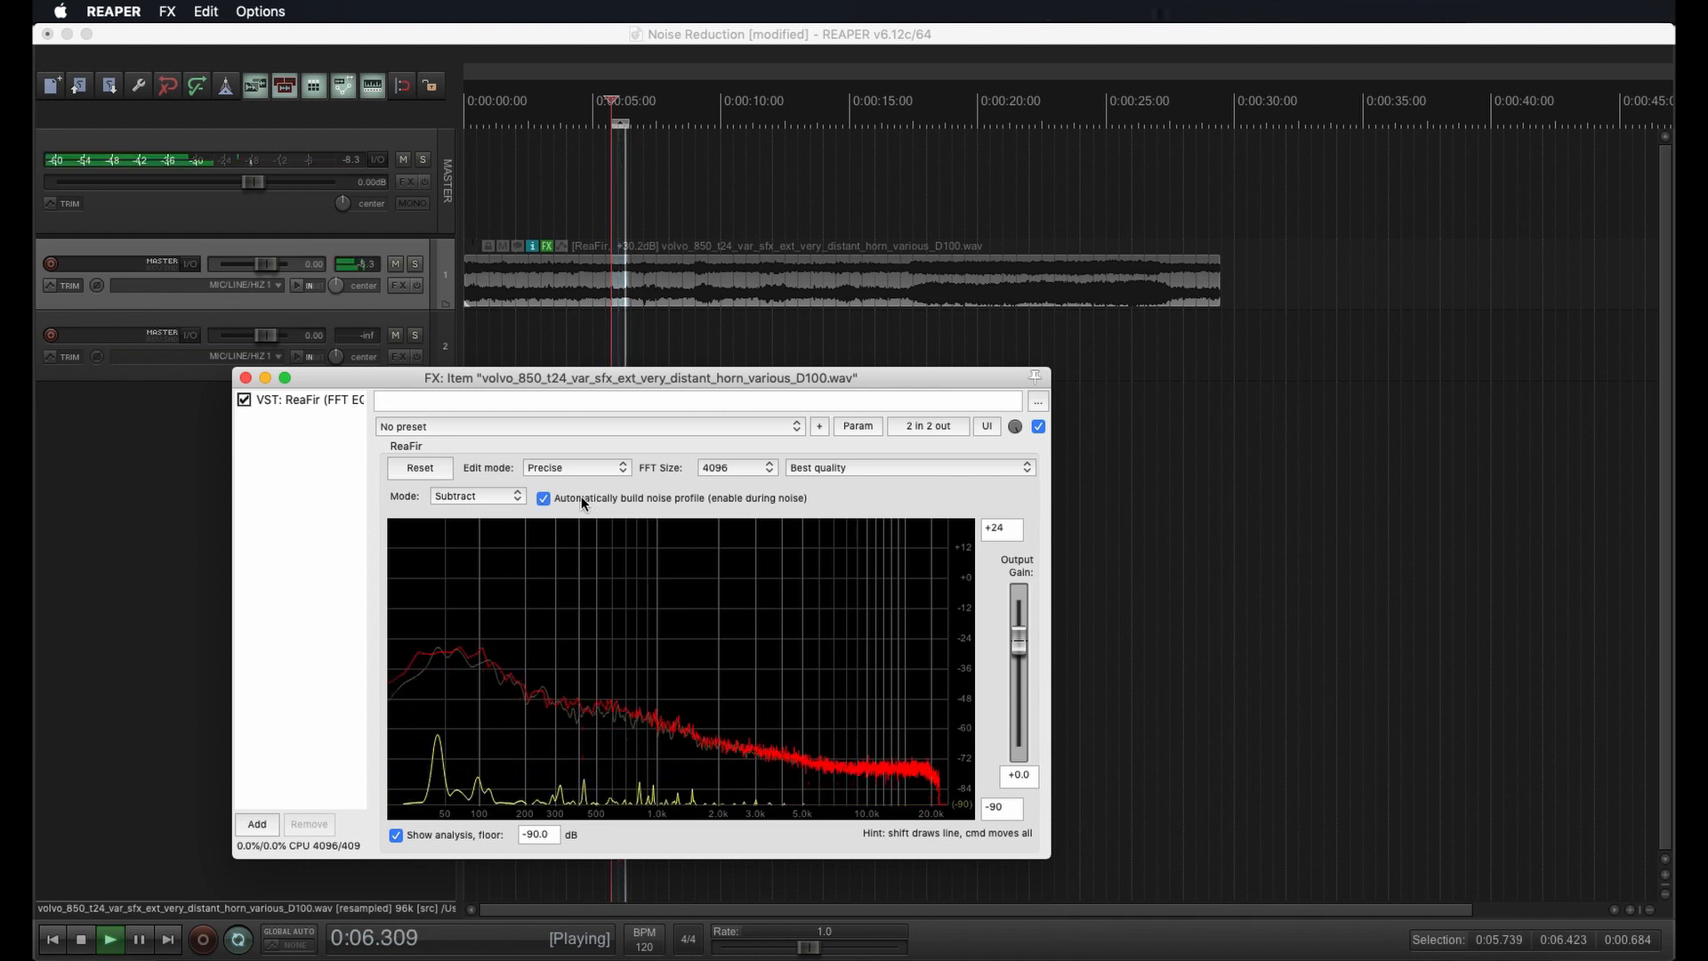
click(580, 498)
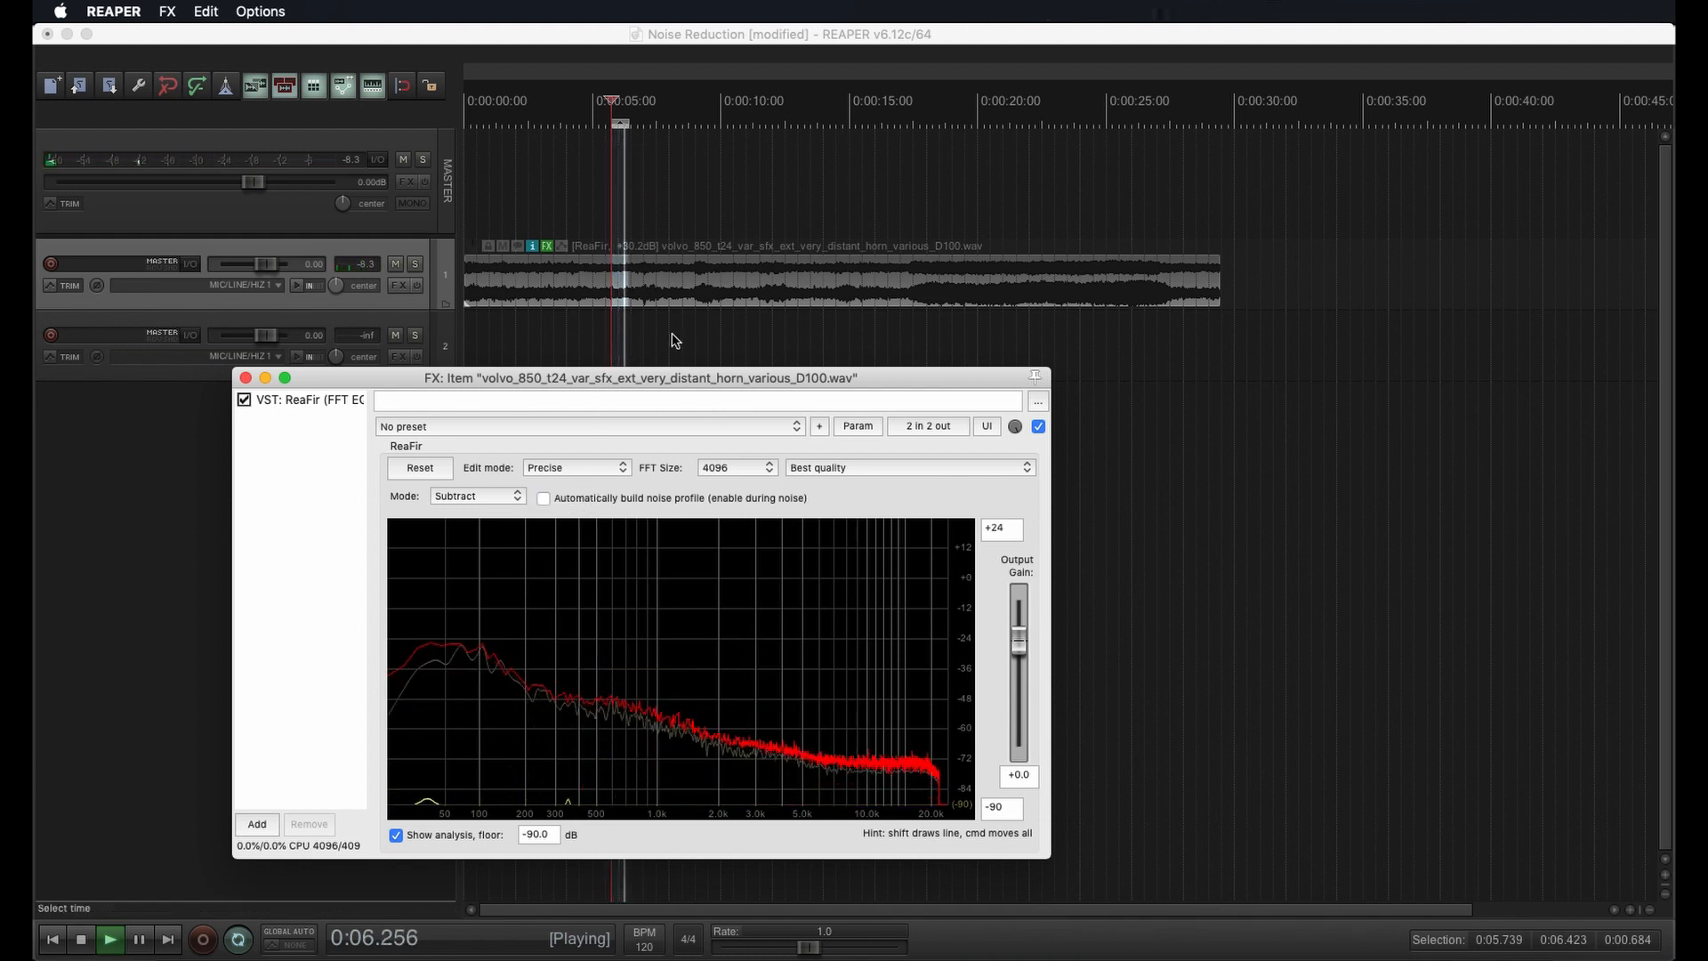
Clear the time selection, listen to the noise-reduced item from about 7 seconds, and stop with the cursor near its start
click(644, 278)
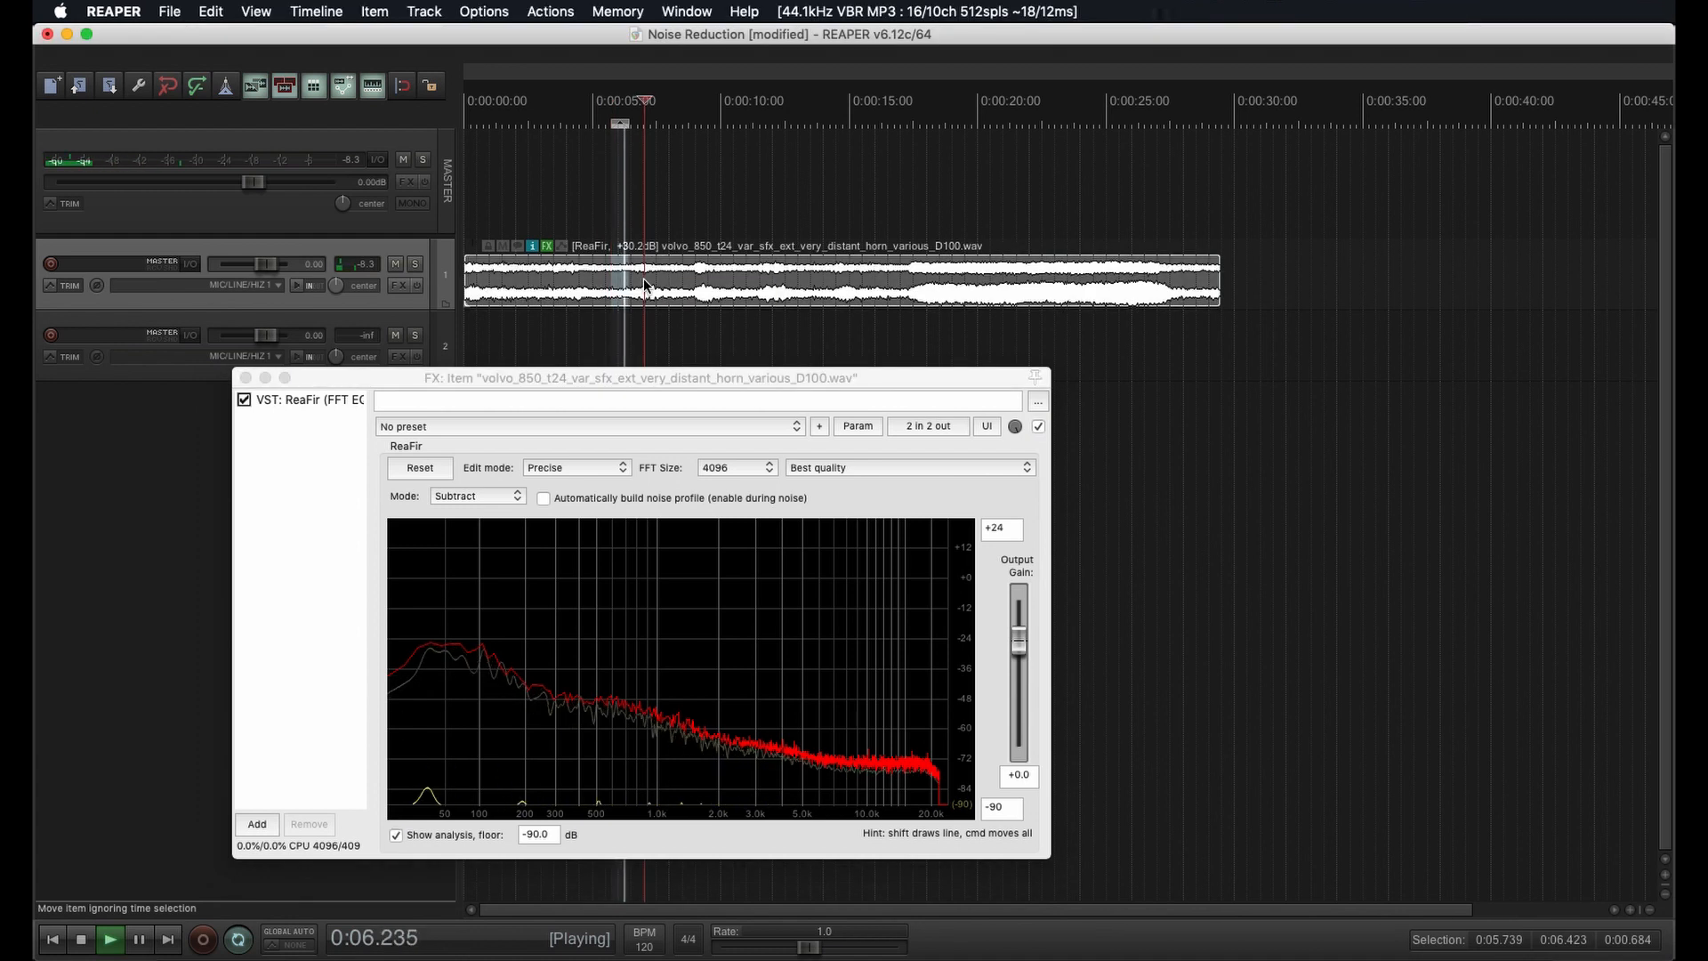
key(Escape)
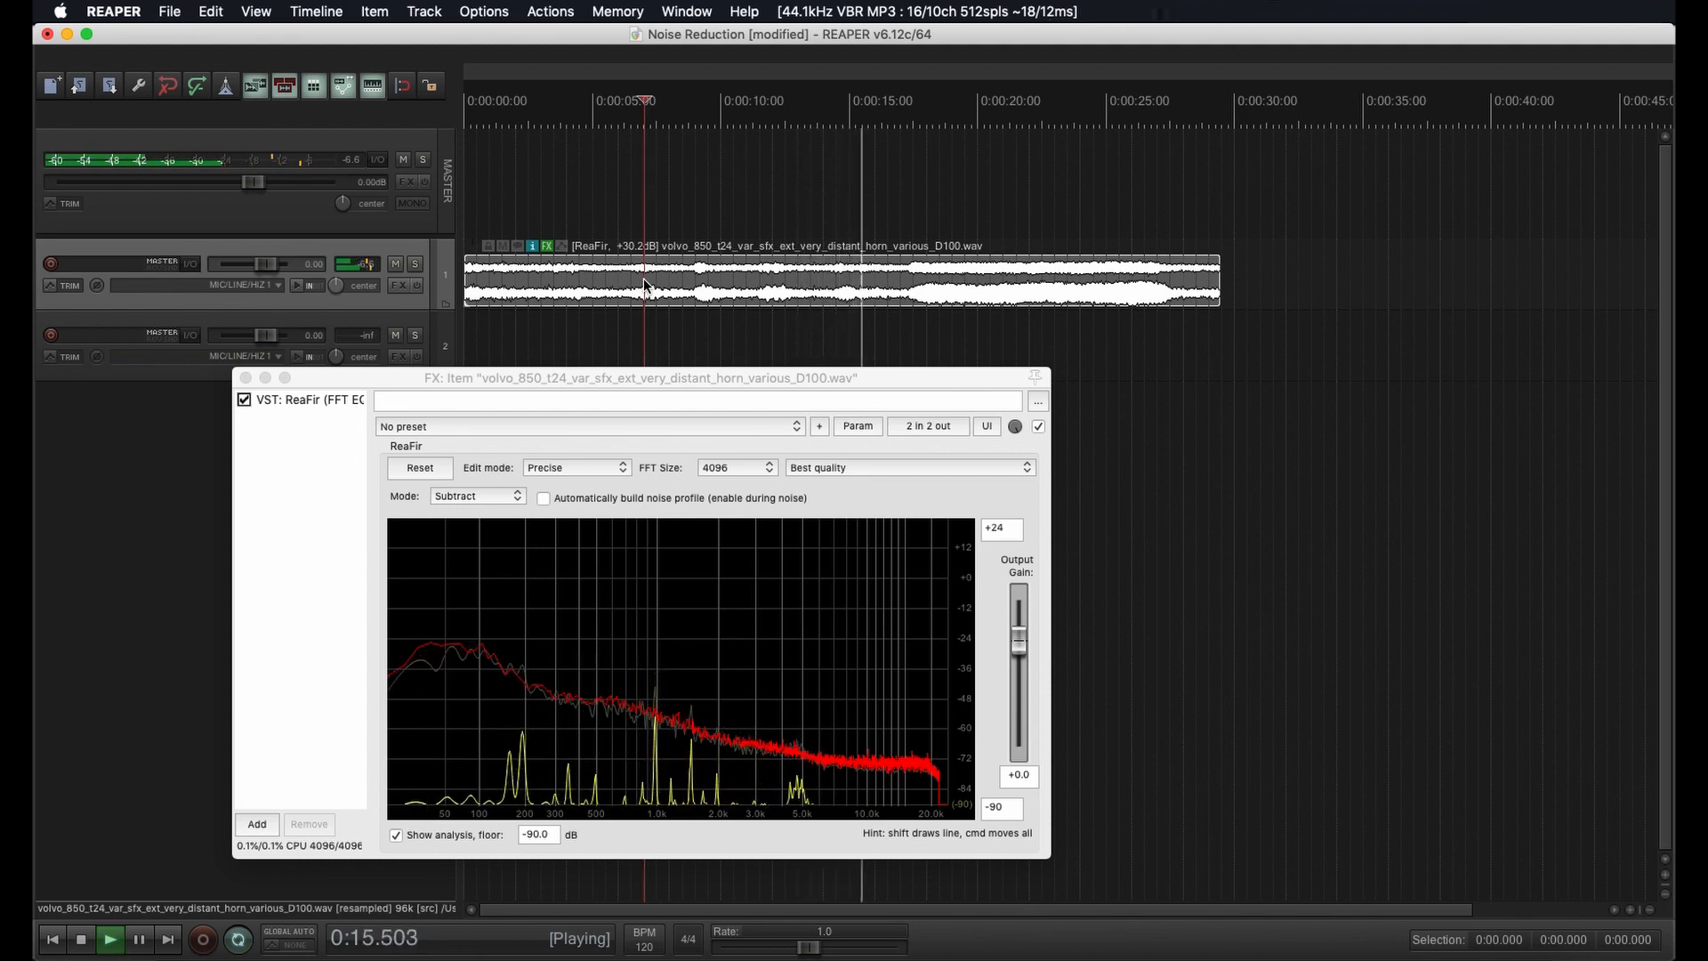
click(499, 291)
key(space)
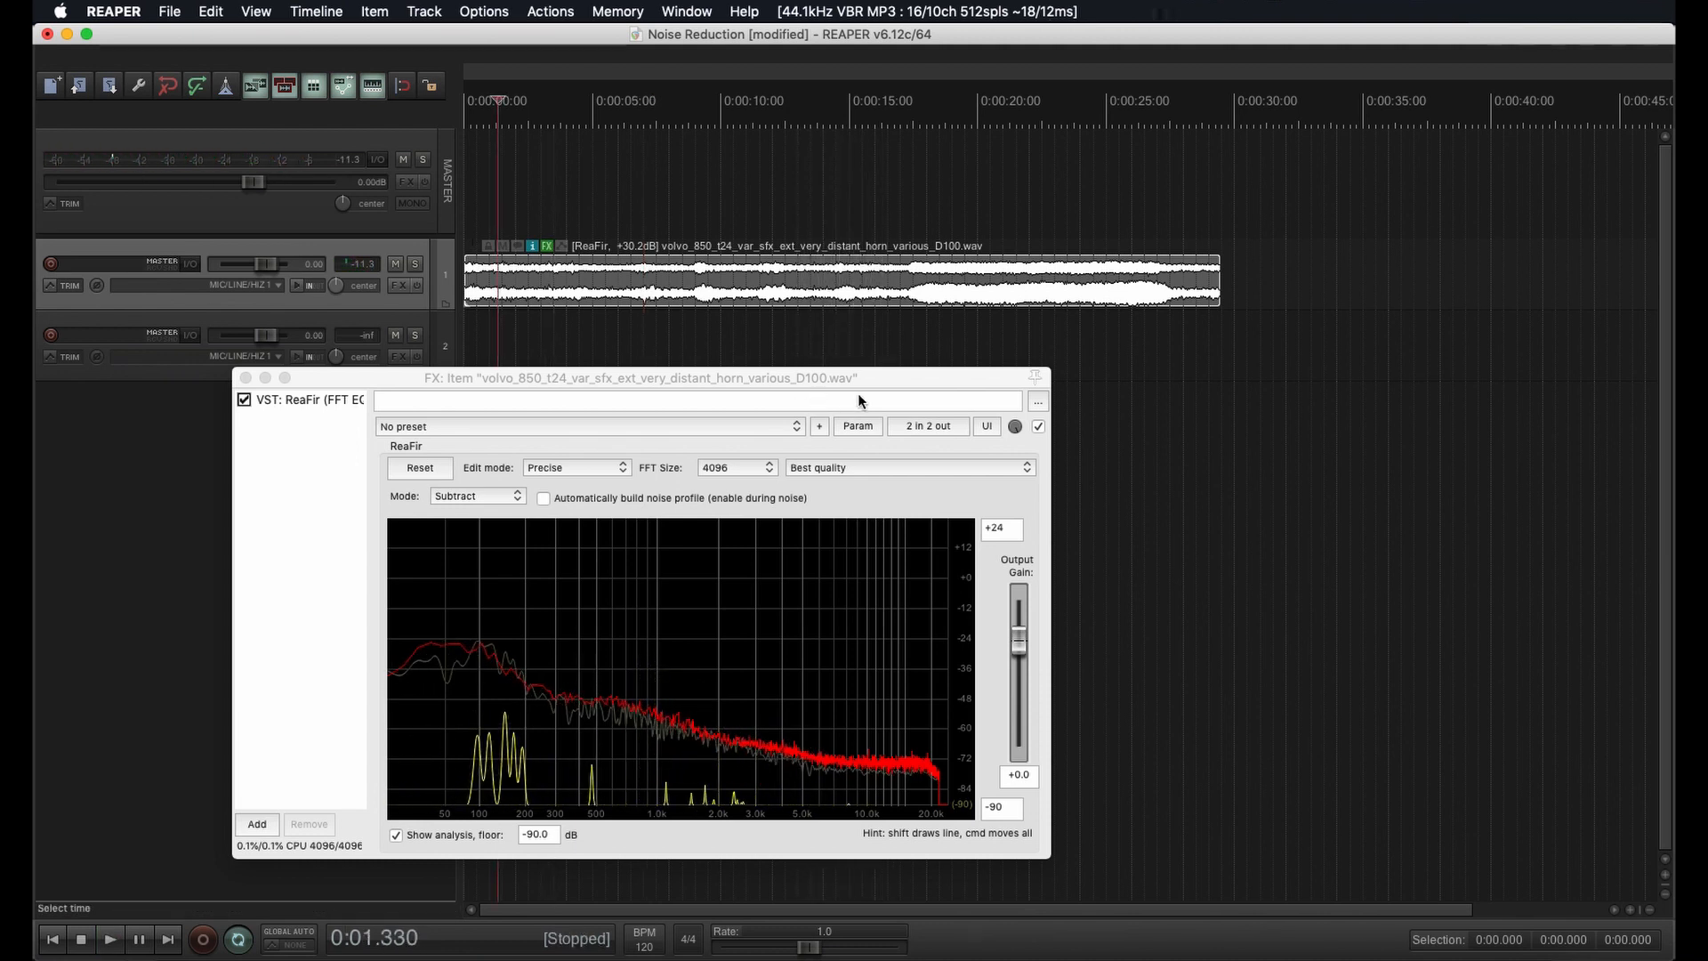
Try lowering ReaFir's wet mix to about 71% while auditioning the item from near its start
click(1014, 427)
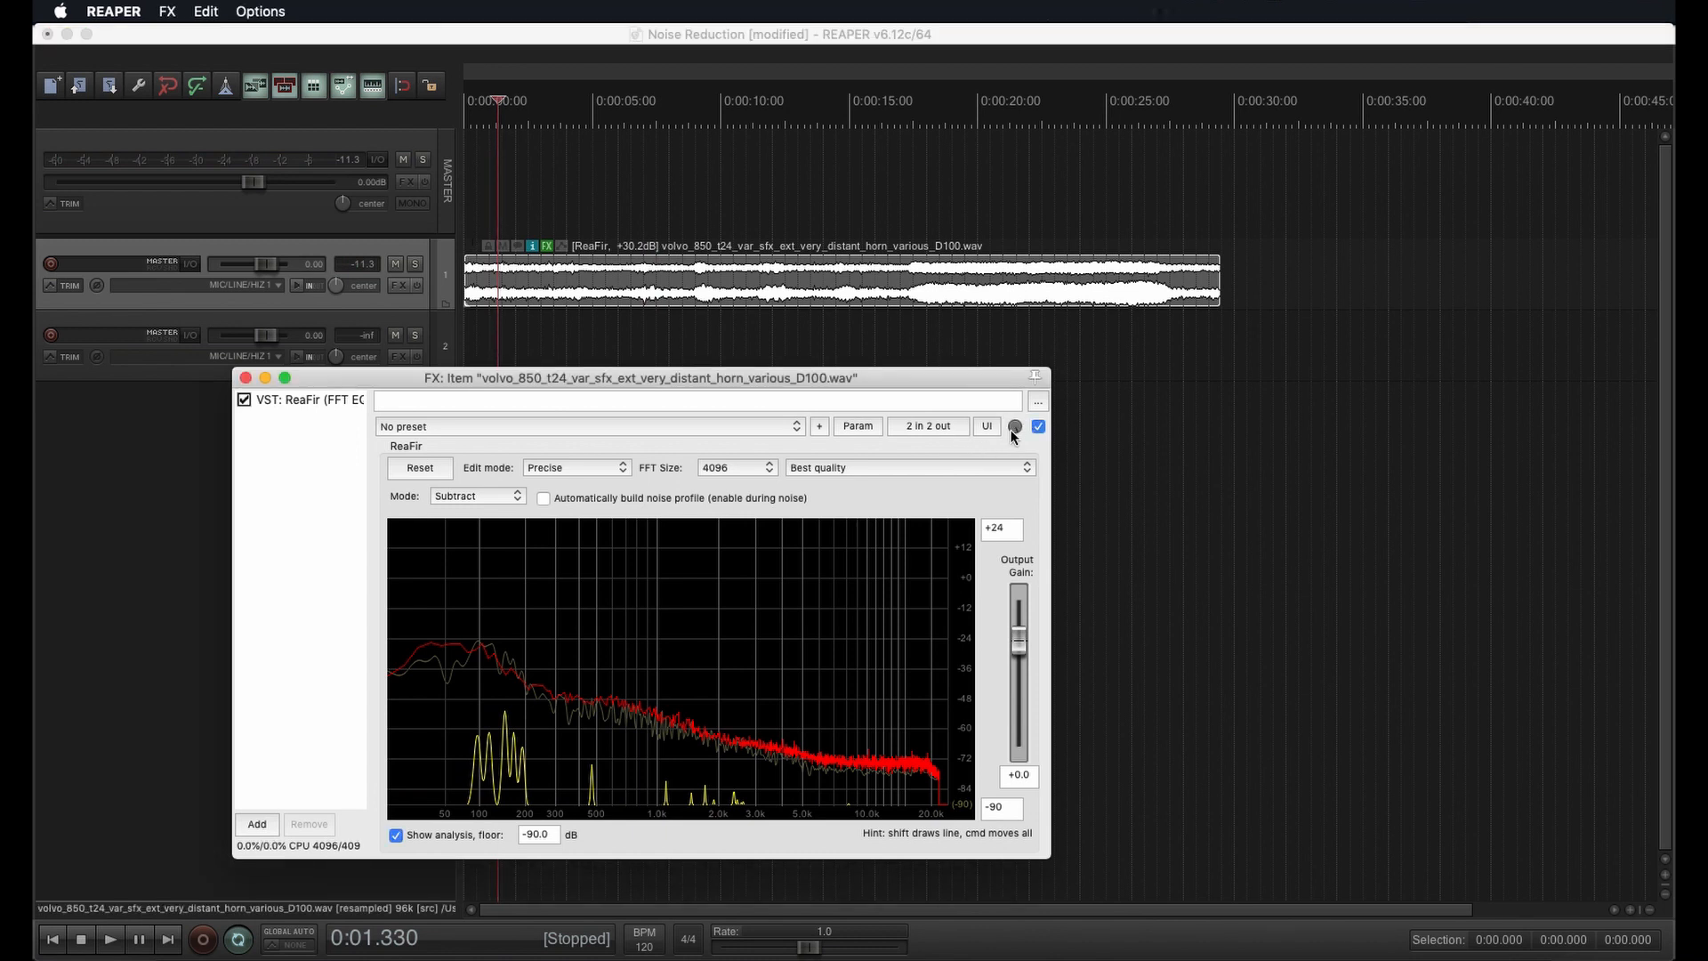
drag(1013, 427, 1013, 430)
click(493, 276)
key(space)
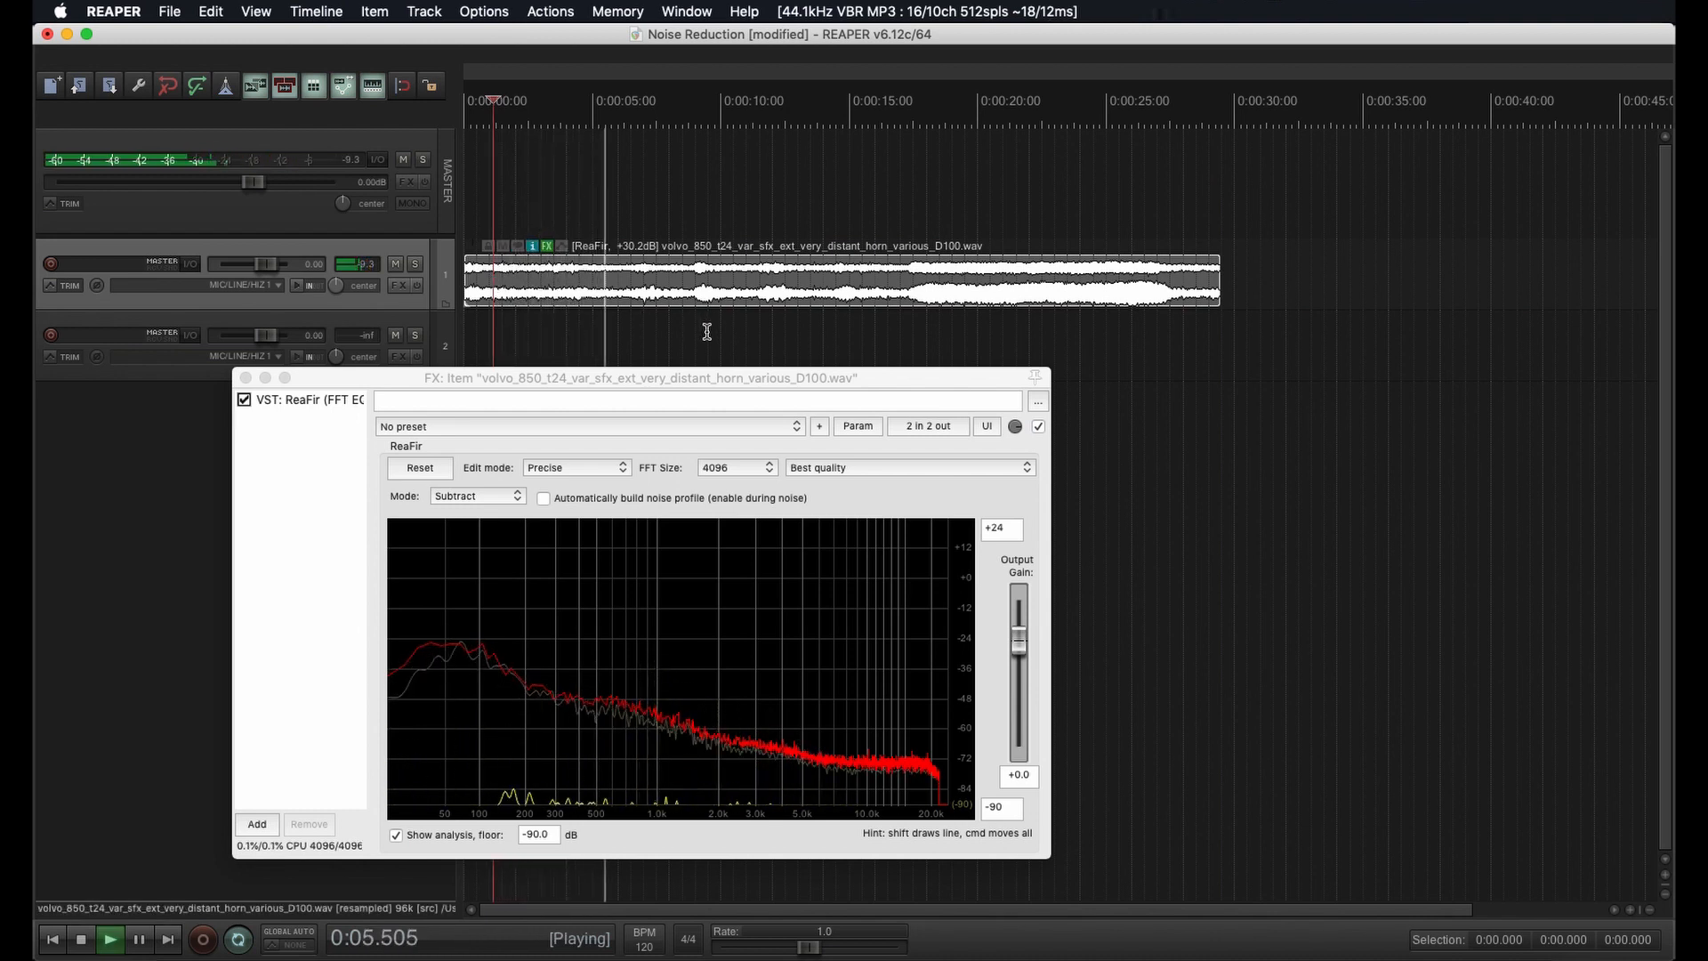
drag(1015, 428, 1014, 454)
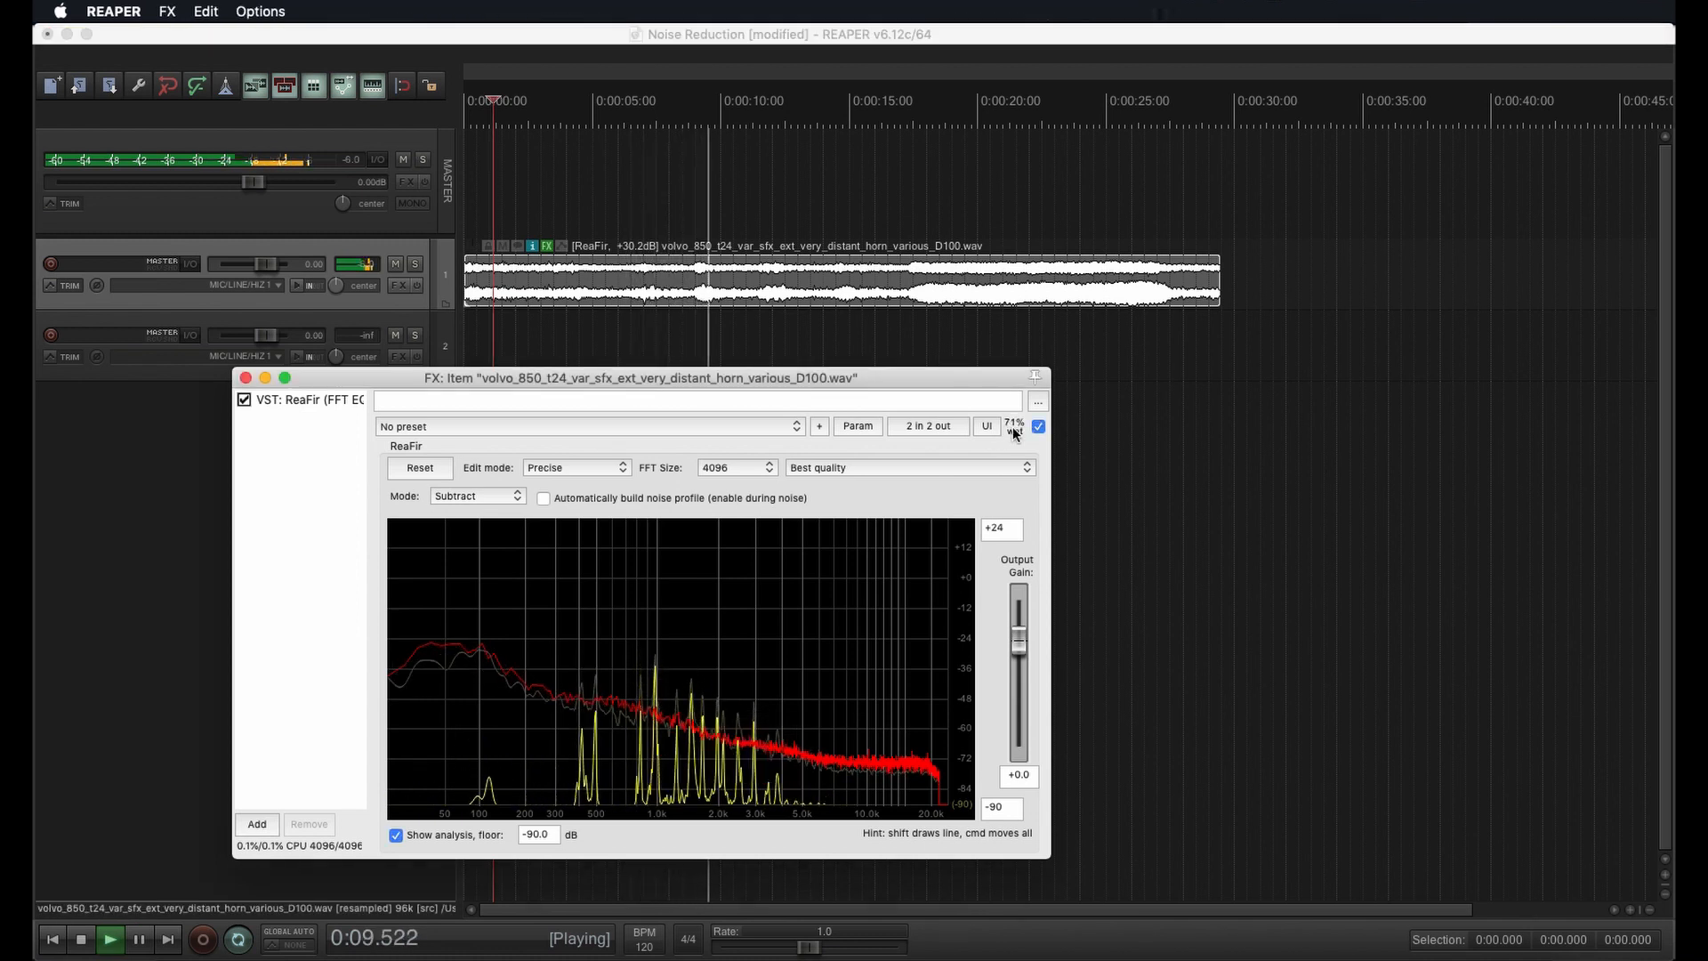
key(space)
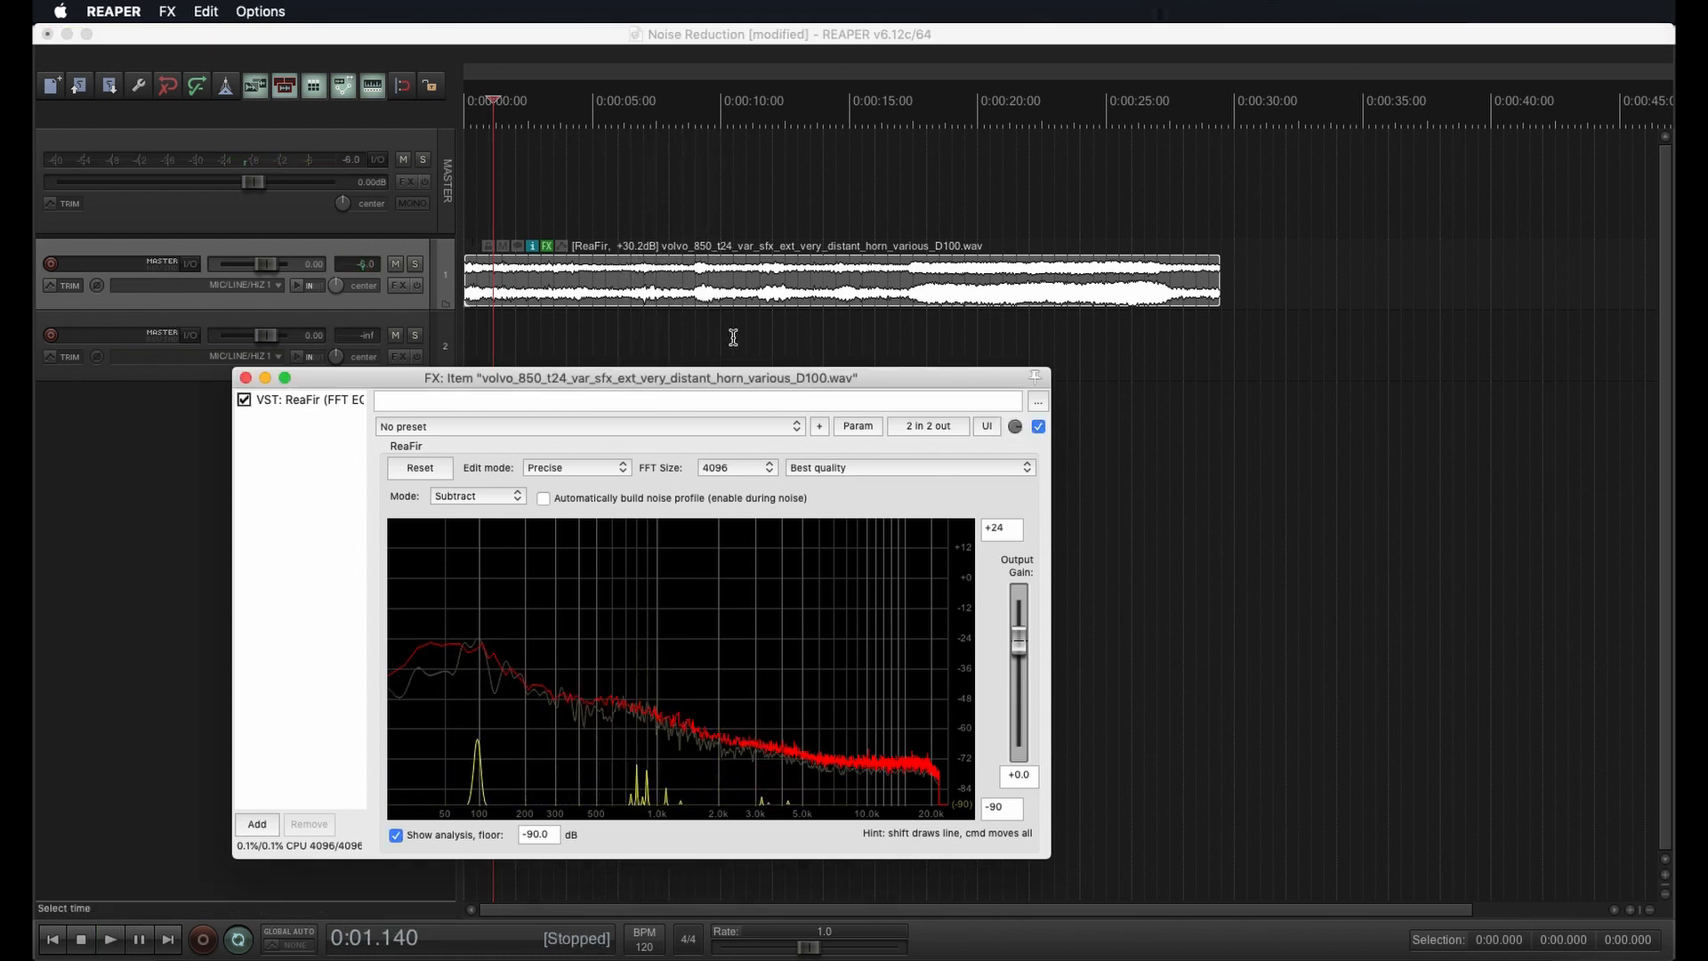
Set ReaFir's wet mix to 100% and glue the horn item to render the noise reduction into the audio
click(539, 286)
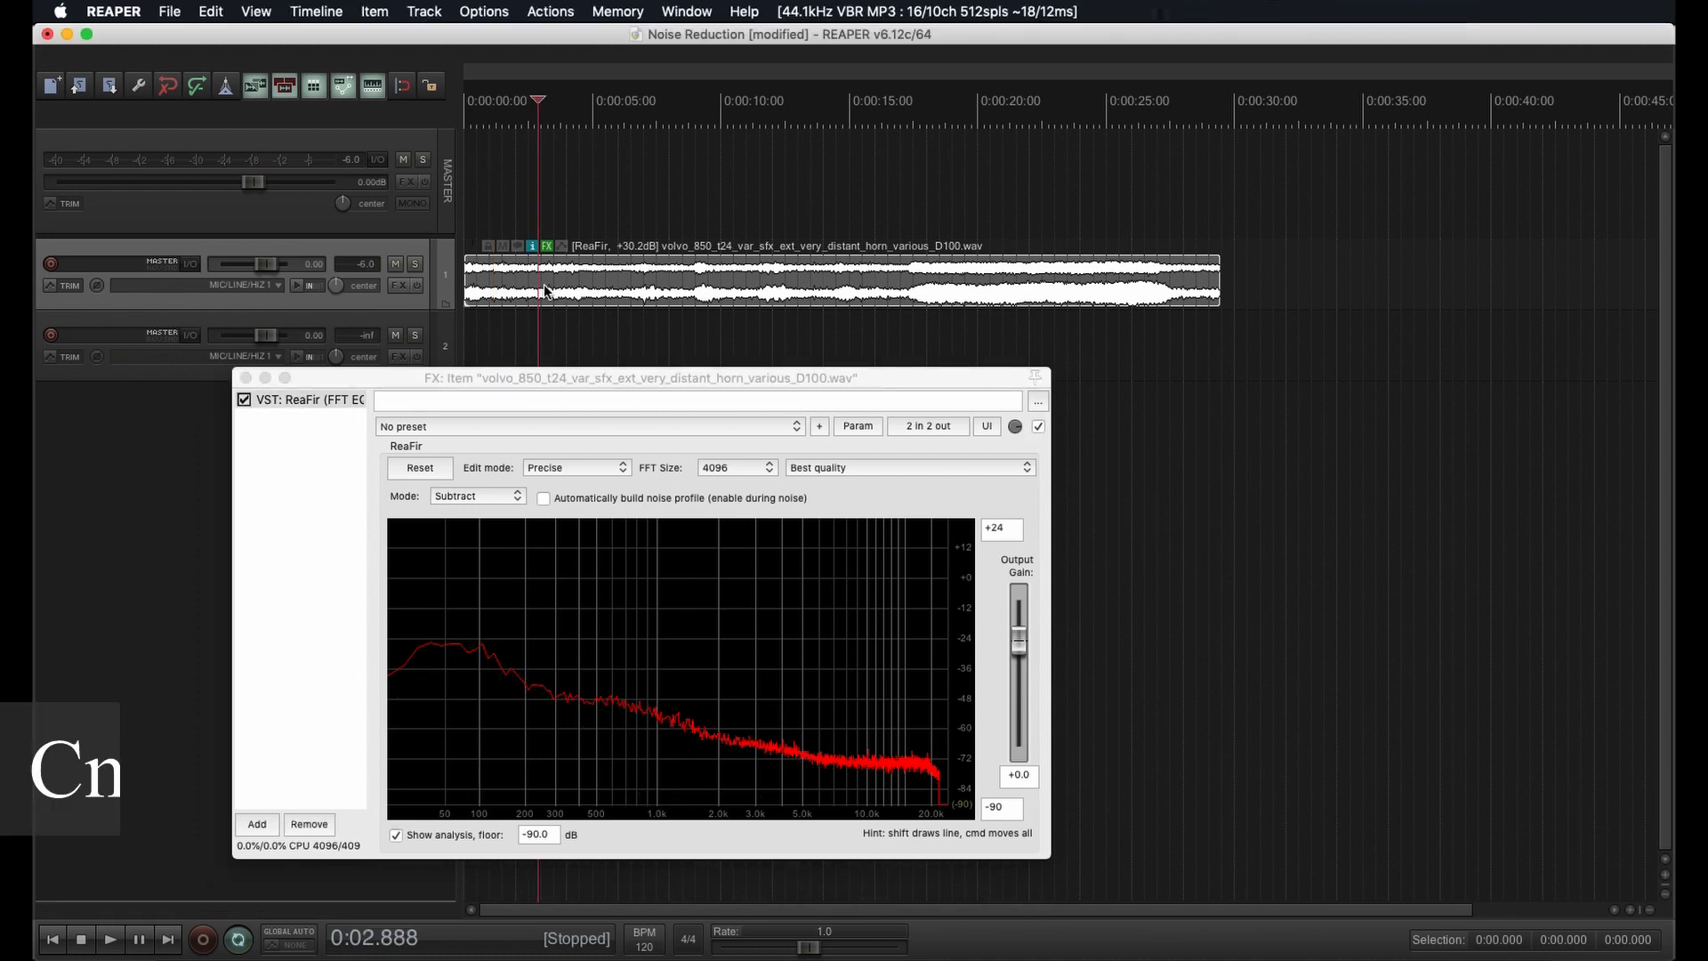
click(1017, 427)
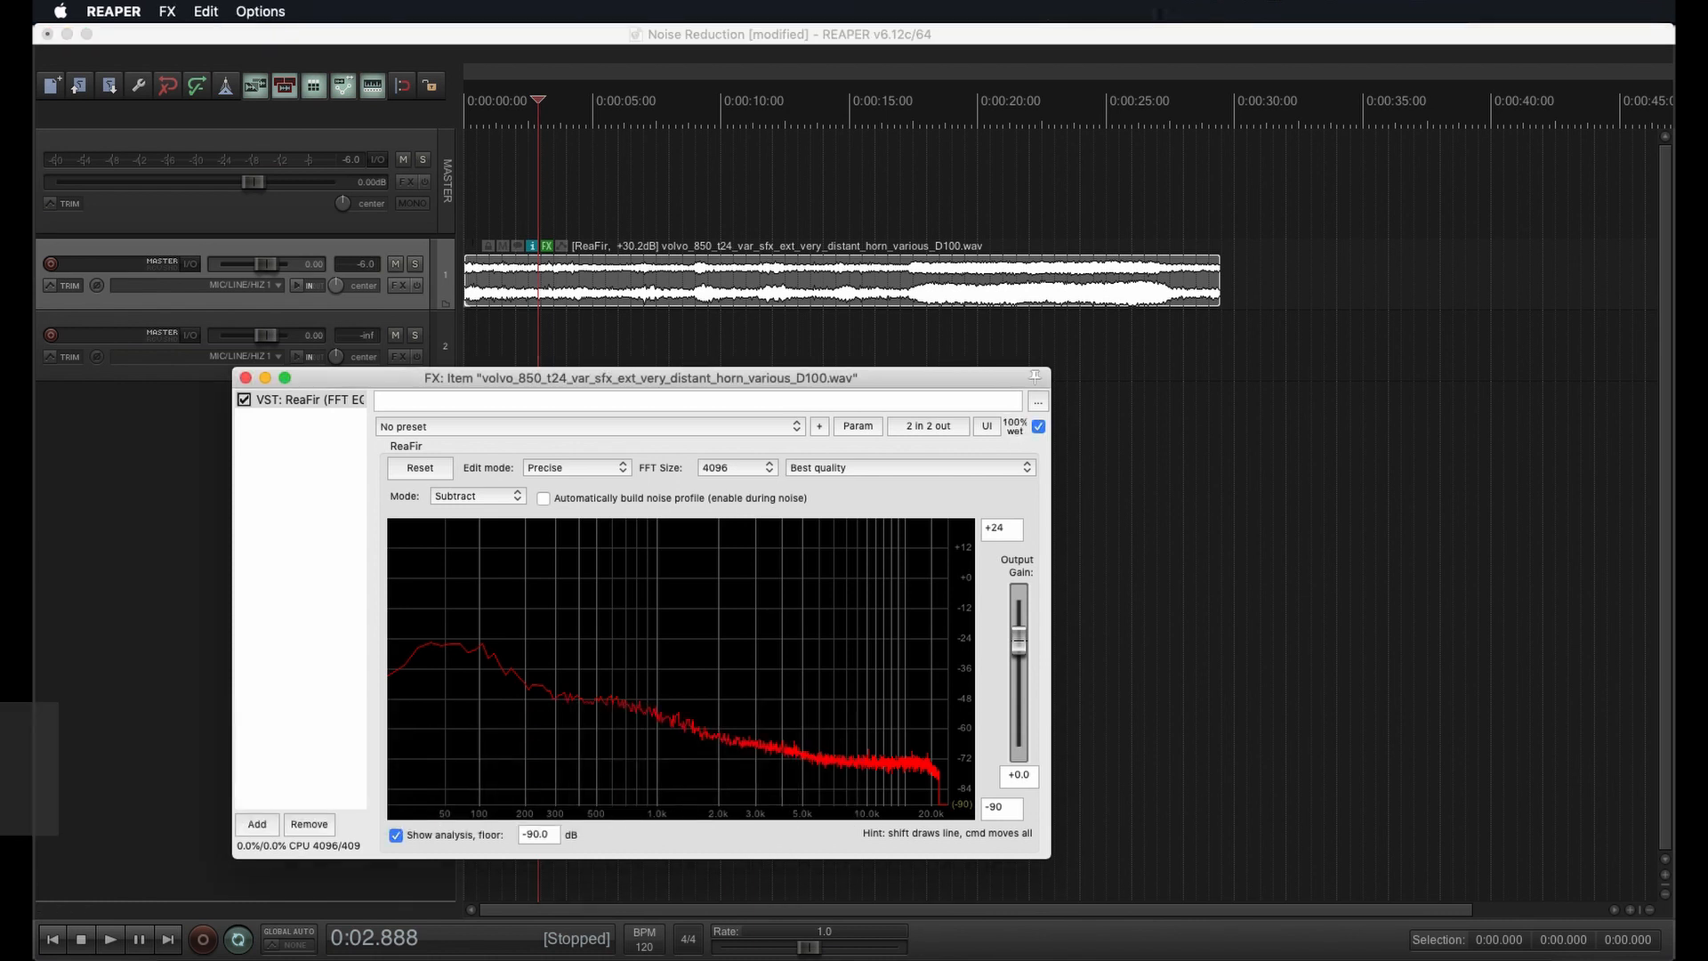
click(504, 290)
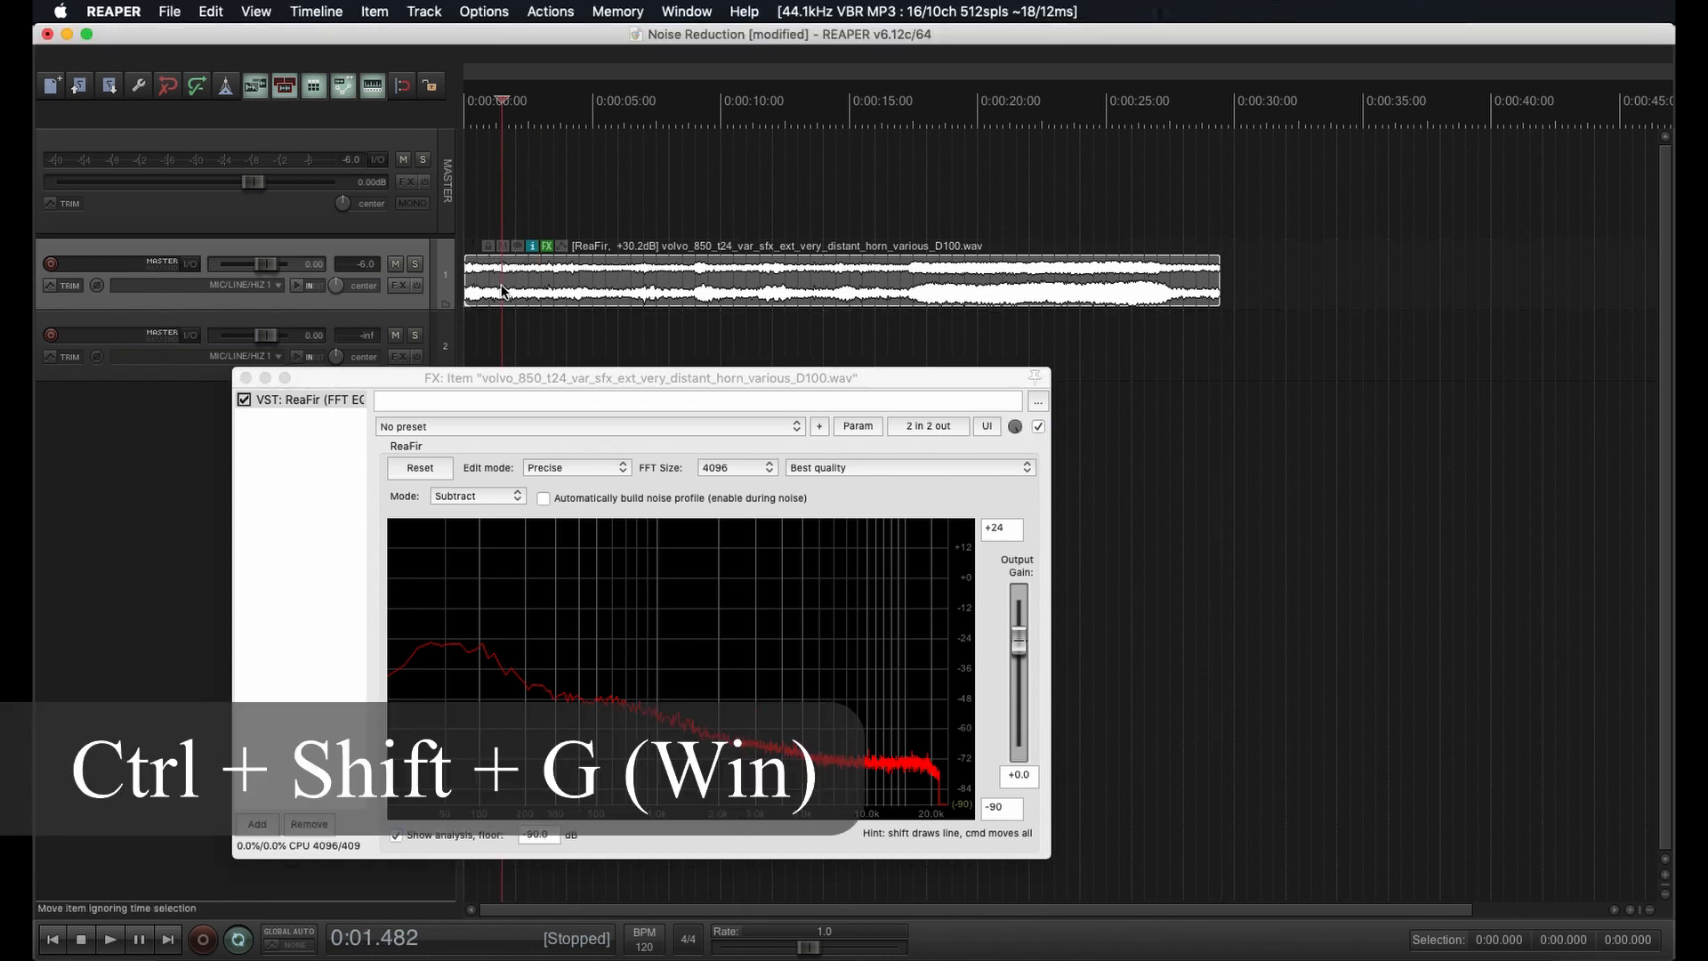
key(super+shift+g)
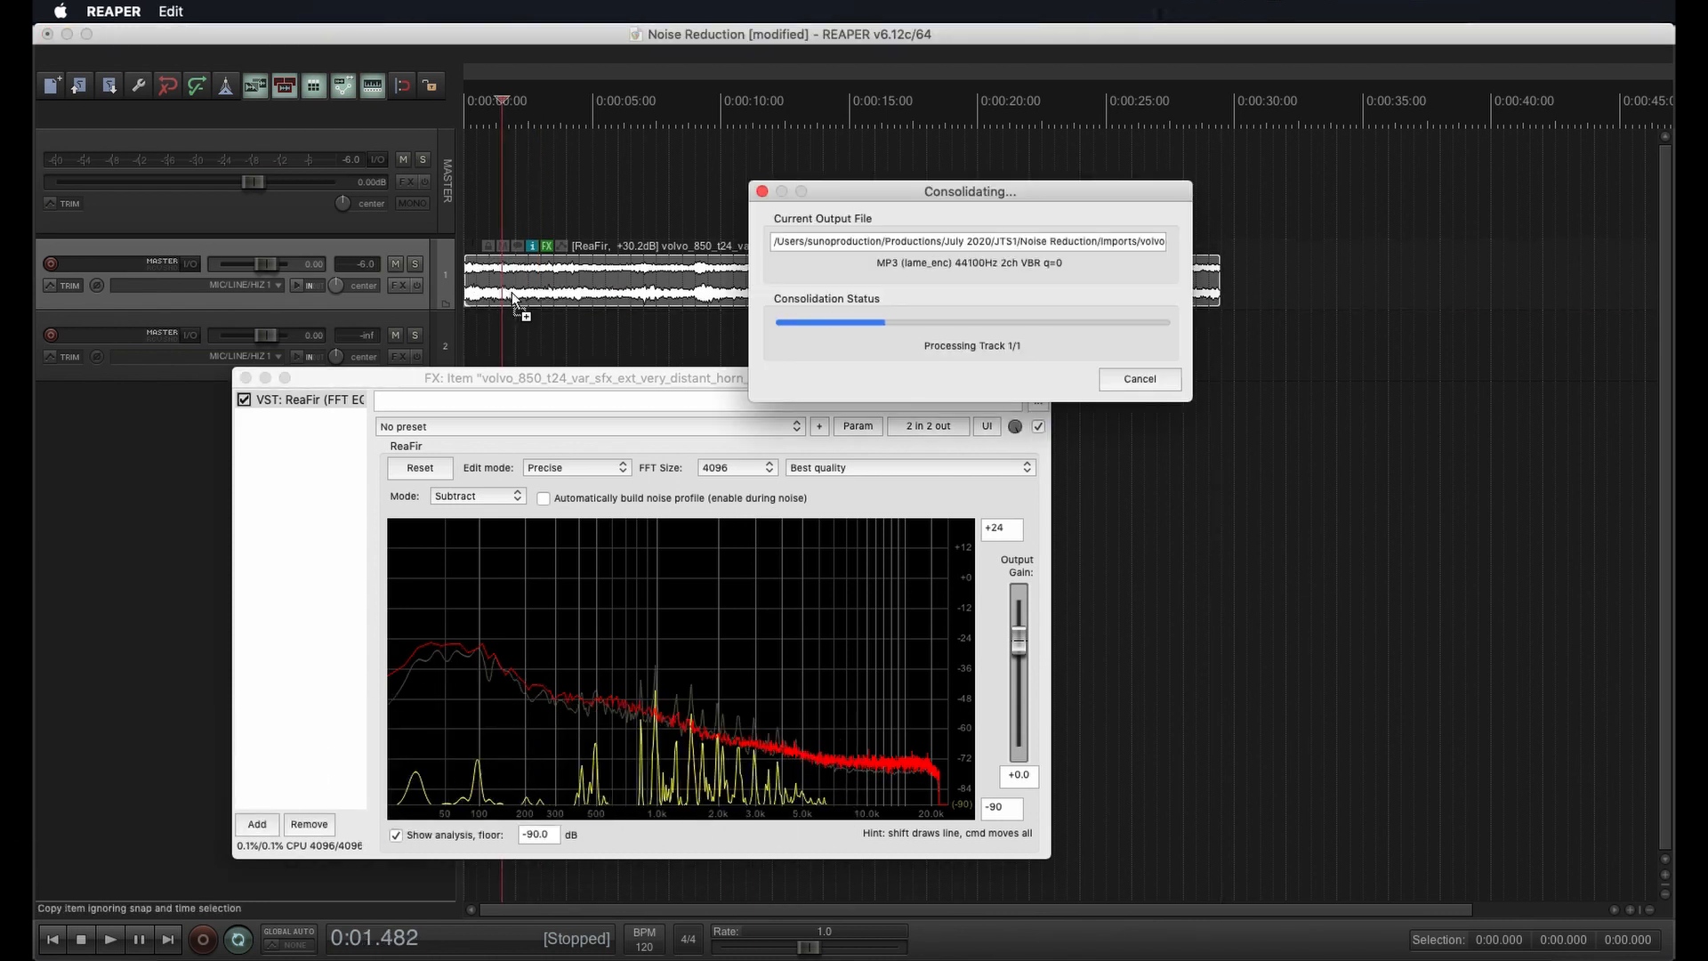
click(608, 328)
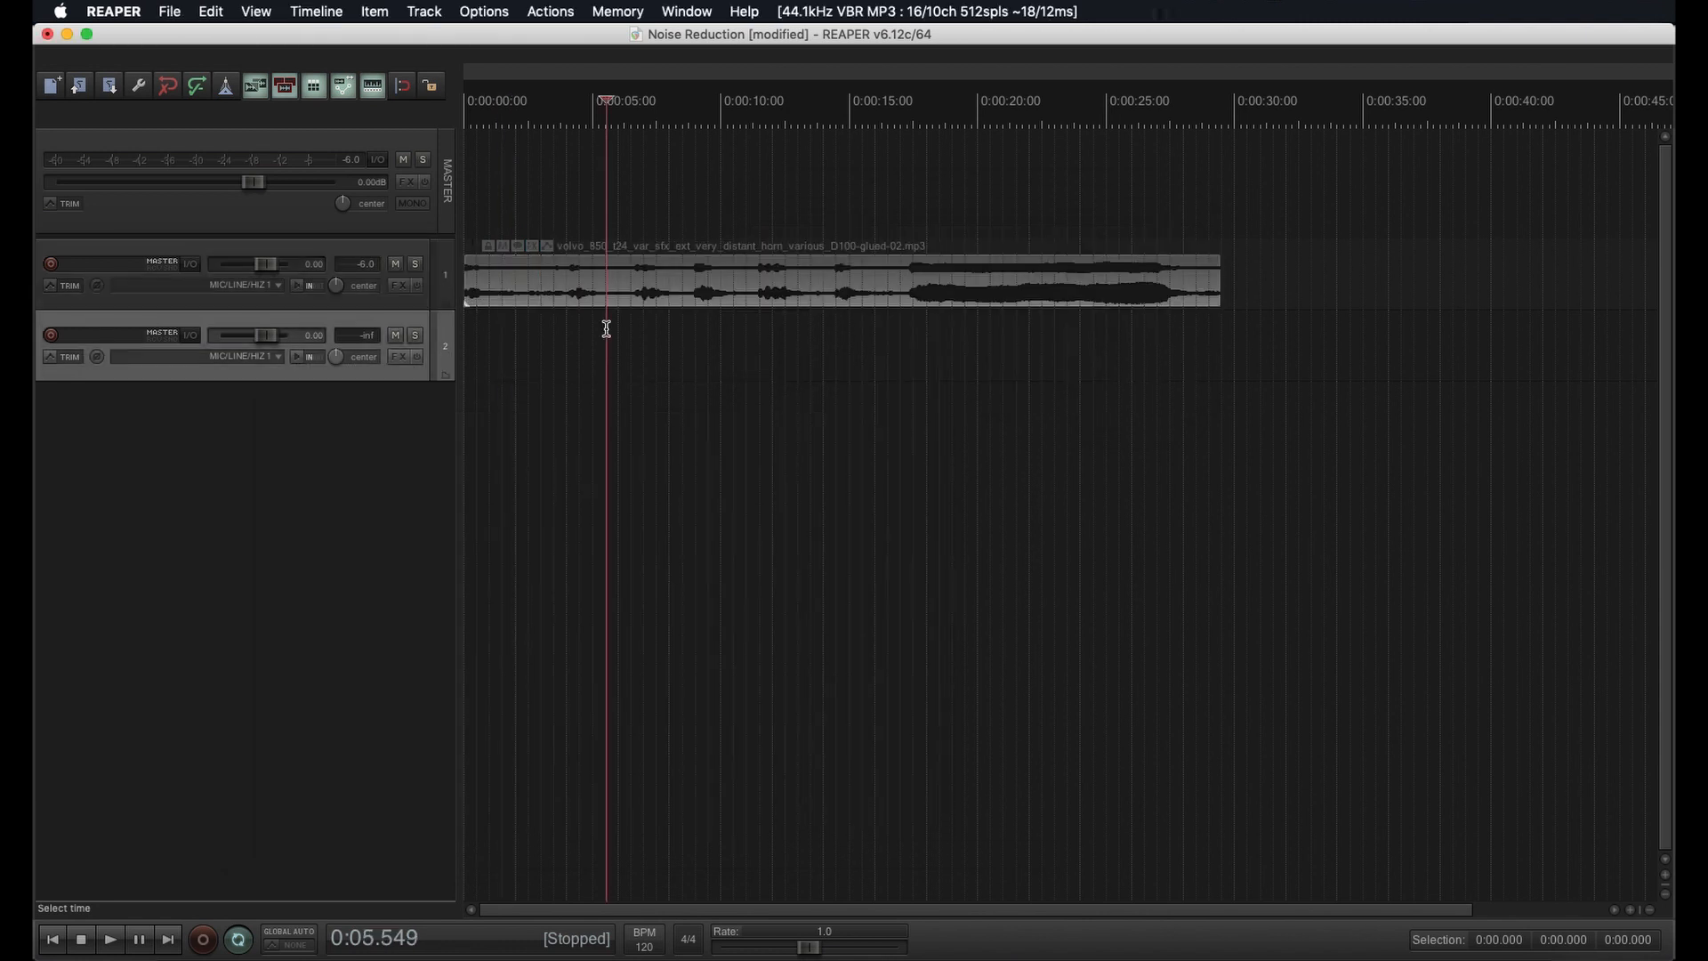
Split the glued horn item at about 5.3, 6.6 and 8.1 seconds to separate the quiet gaps from the horn sound
click(620, 322)
click(682, 324)
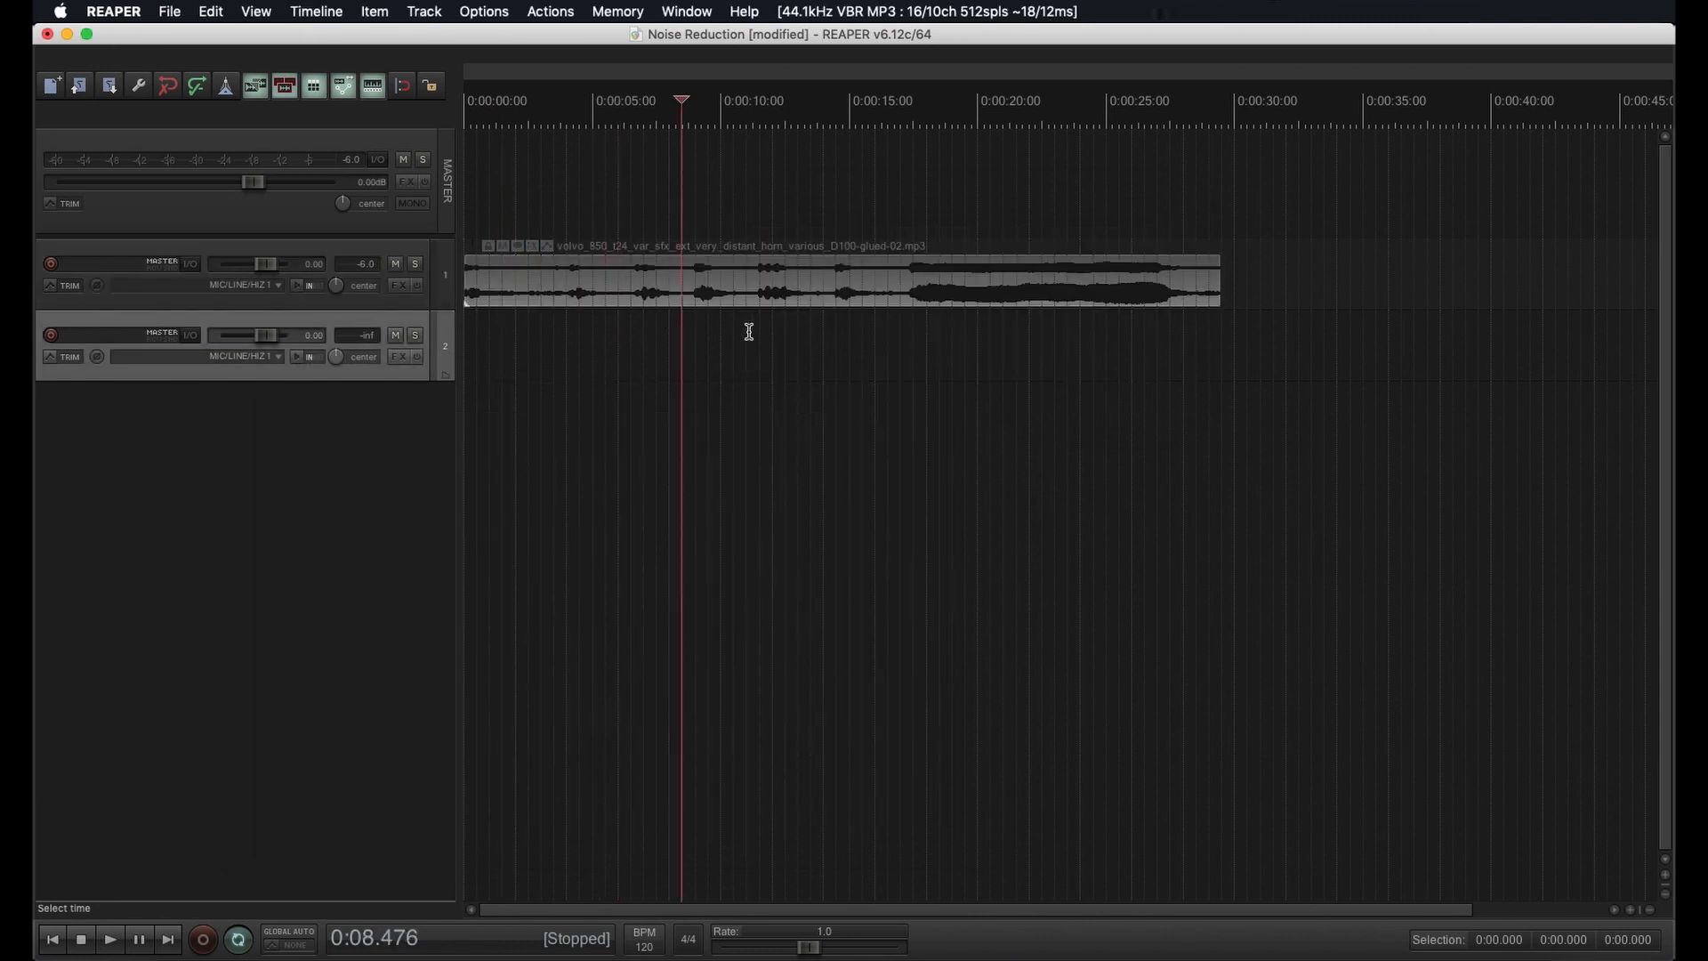
click(744, 327)
click(611, 388)
scroll(620, 389, up, 3)
scroll(621, 391, up, 2)
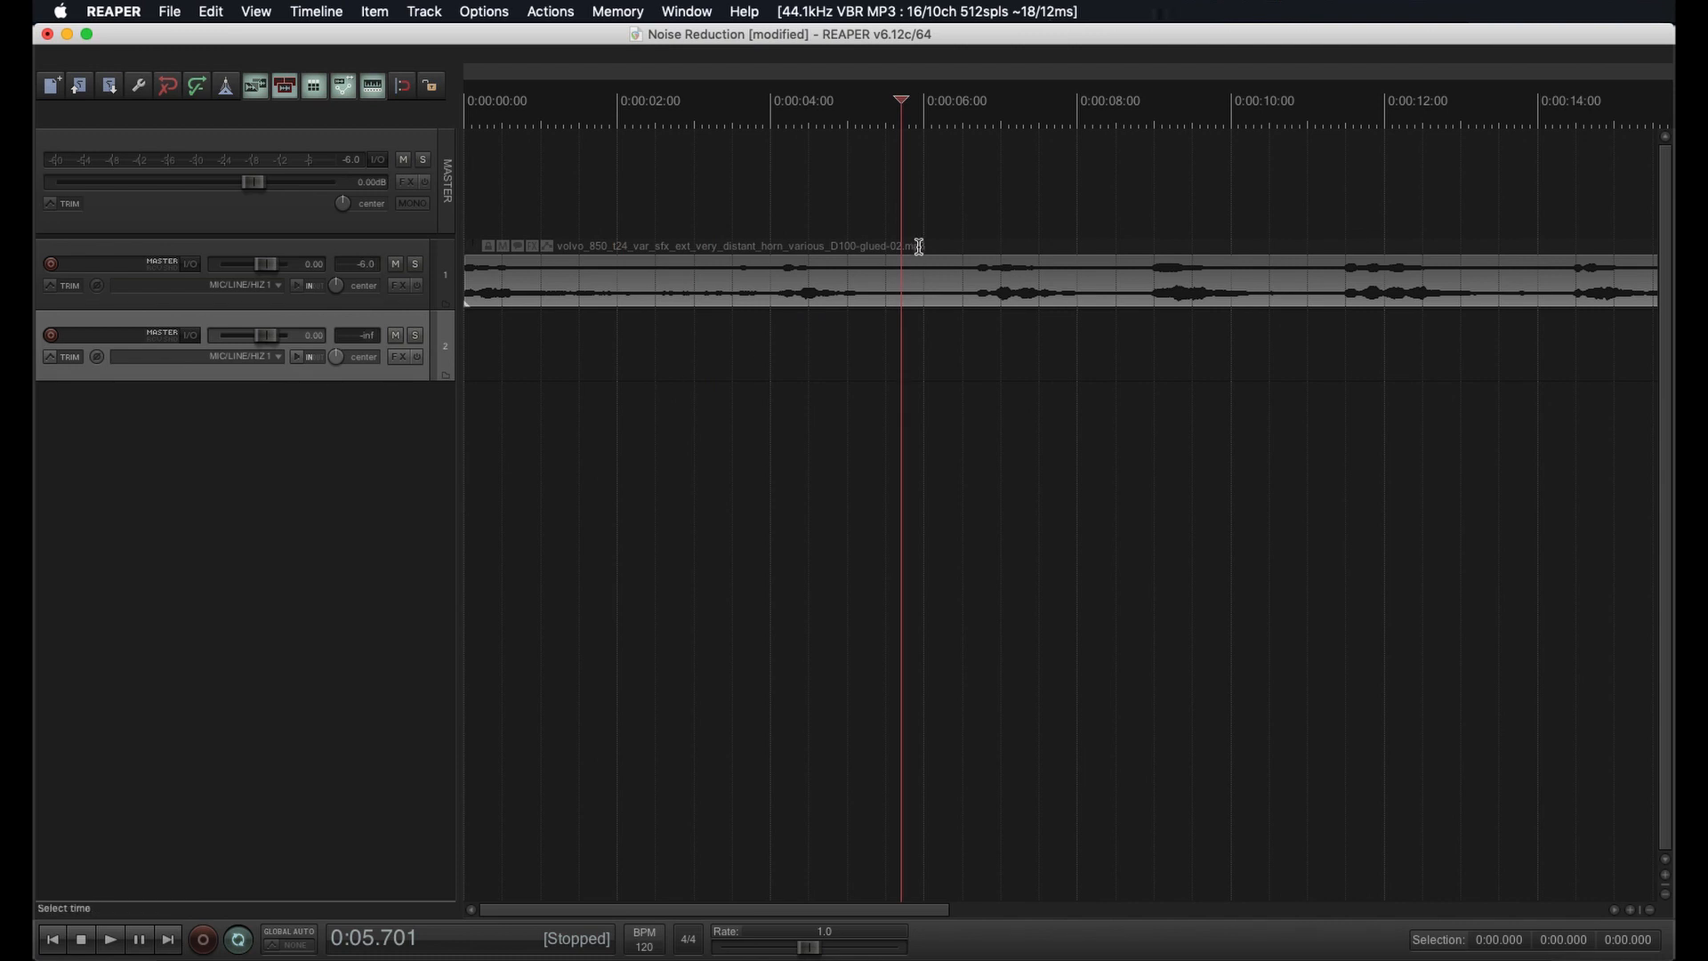
click(870, 279)
key(s)
drag(963, 275, 1065, 285)
click(1083, 286)
key(s)
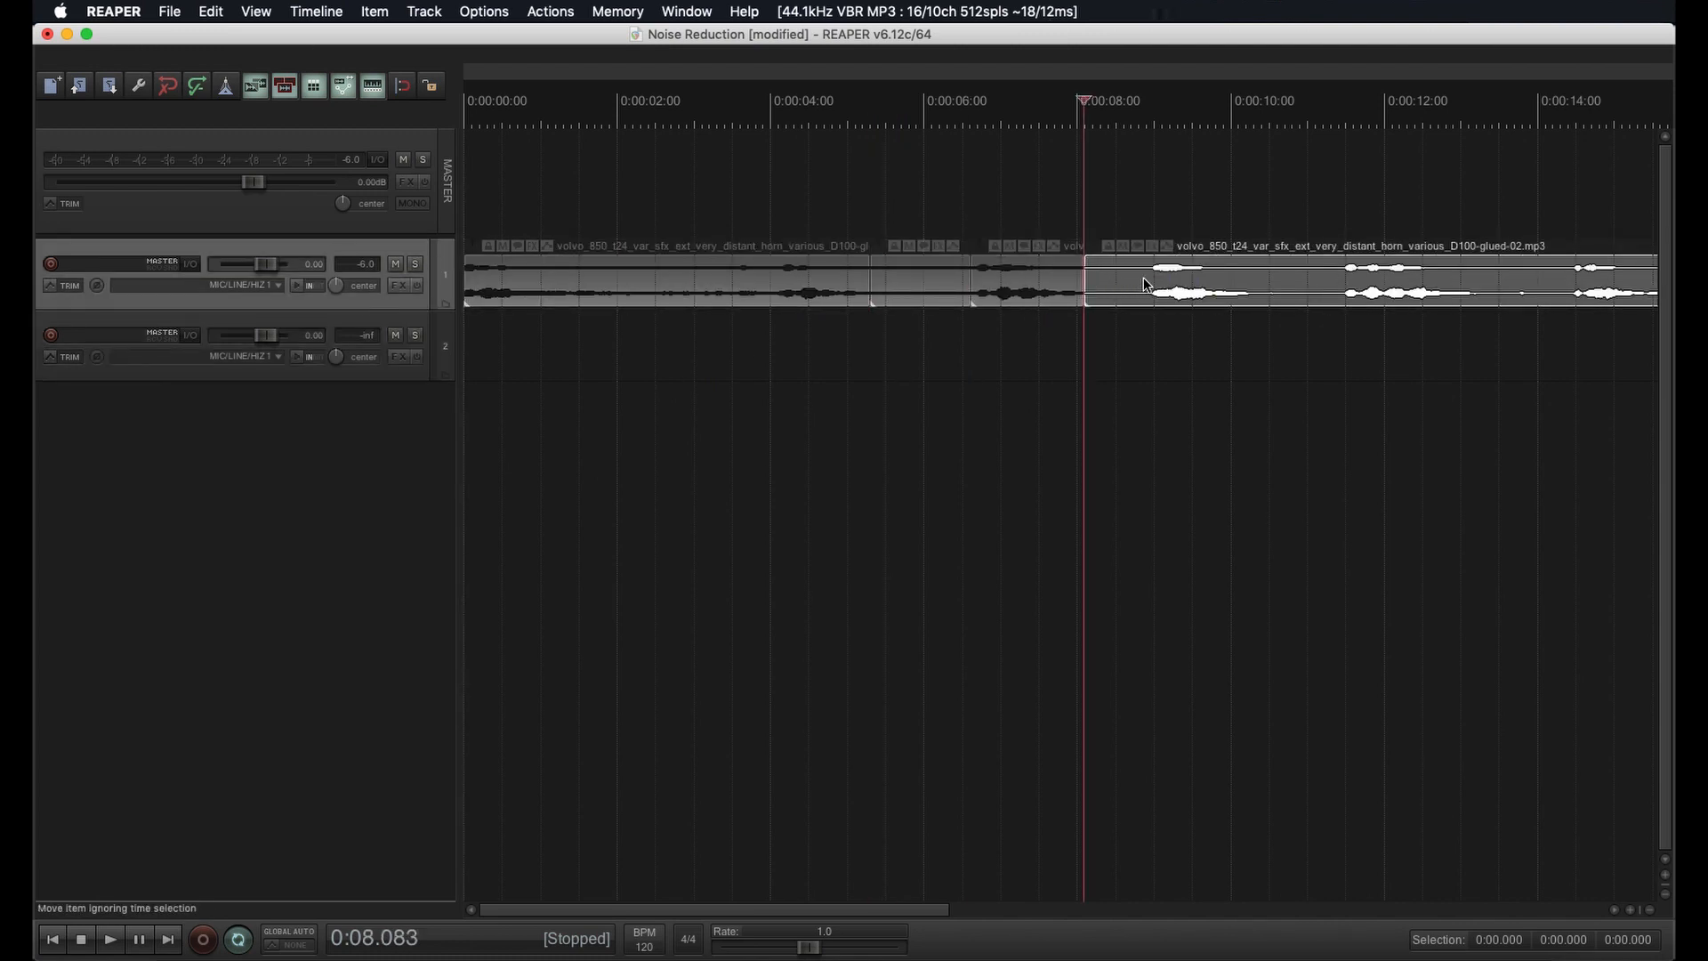
Split the rest of the horn item at about 8.9, 10.4, 11.3, 13.2 and 14.3 seconds, around its quiet gaps
click(1145, 276)
key(s)
click(1261, 281)
key(s)
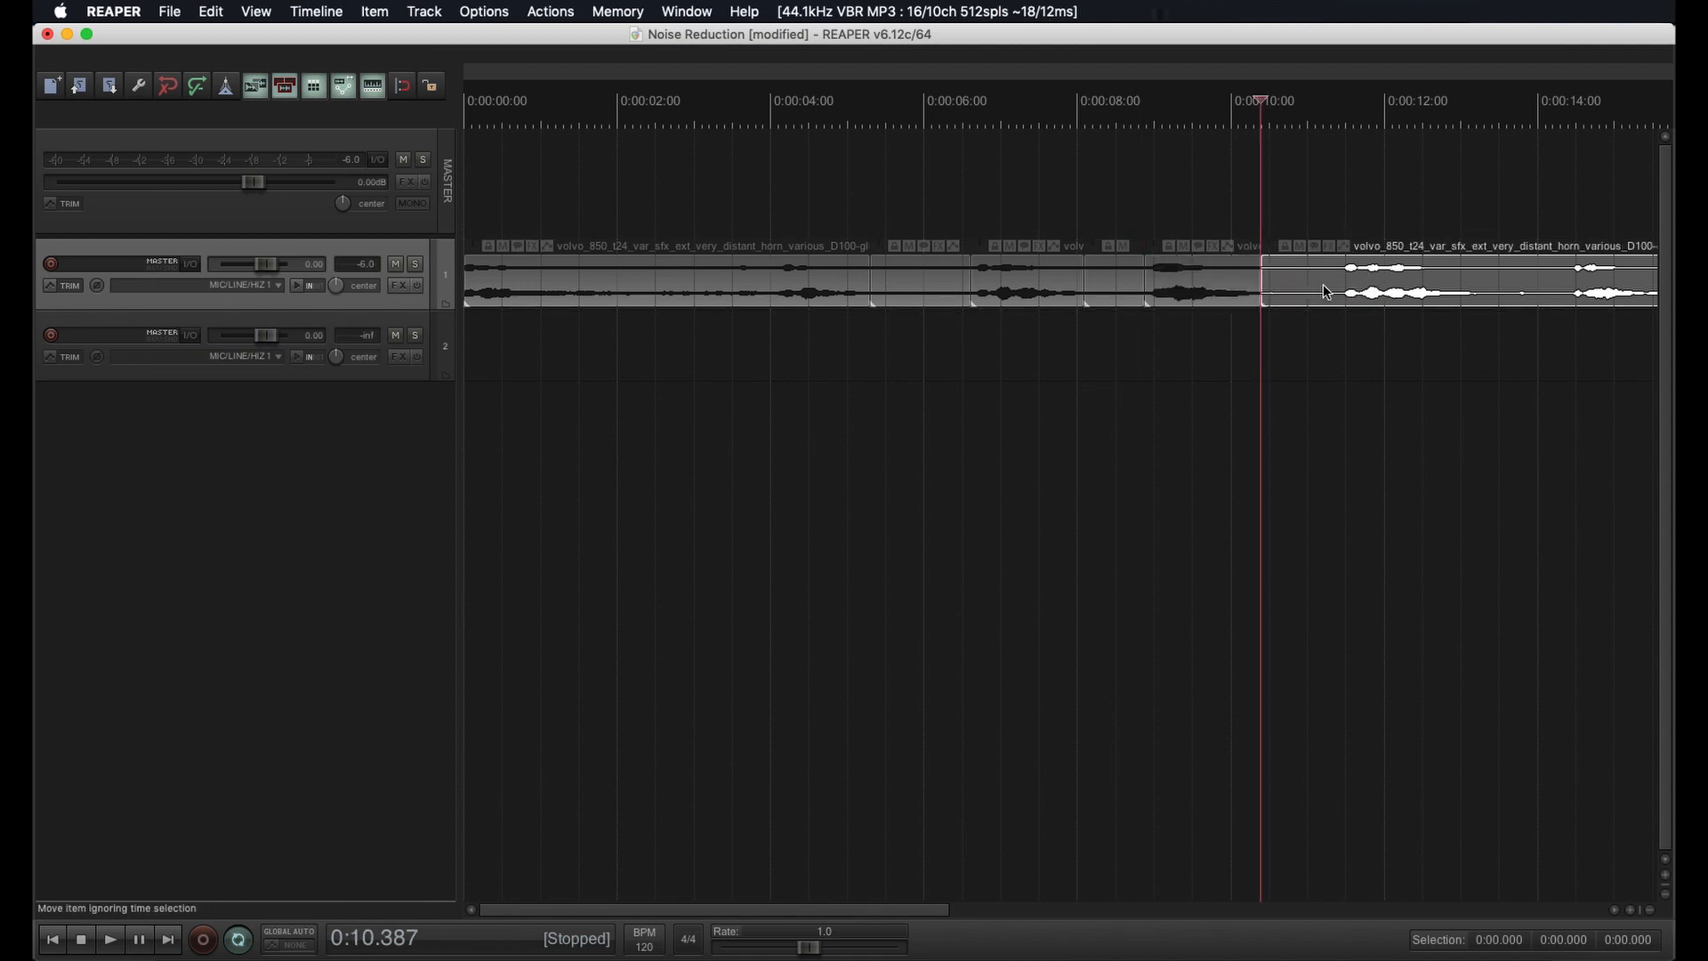
click(1334, 280)
key(s)
key(s)
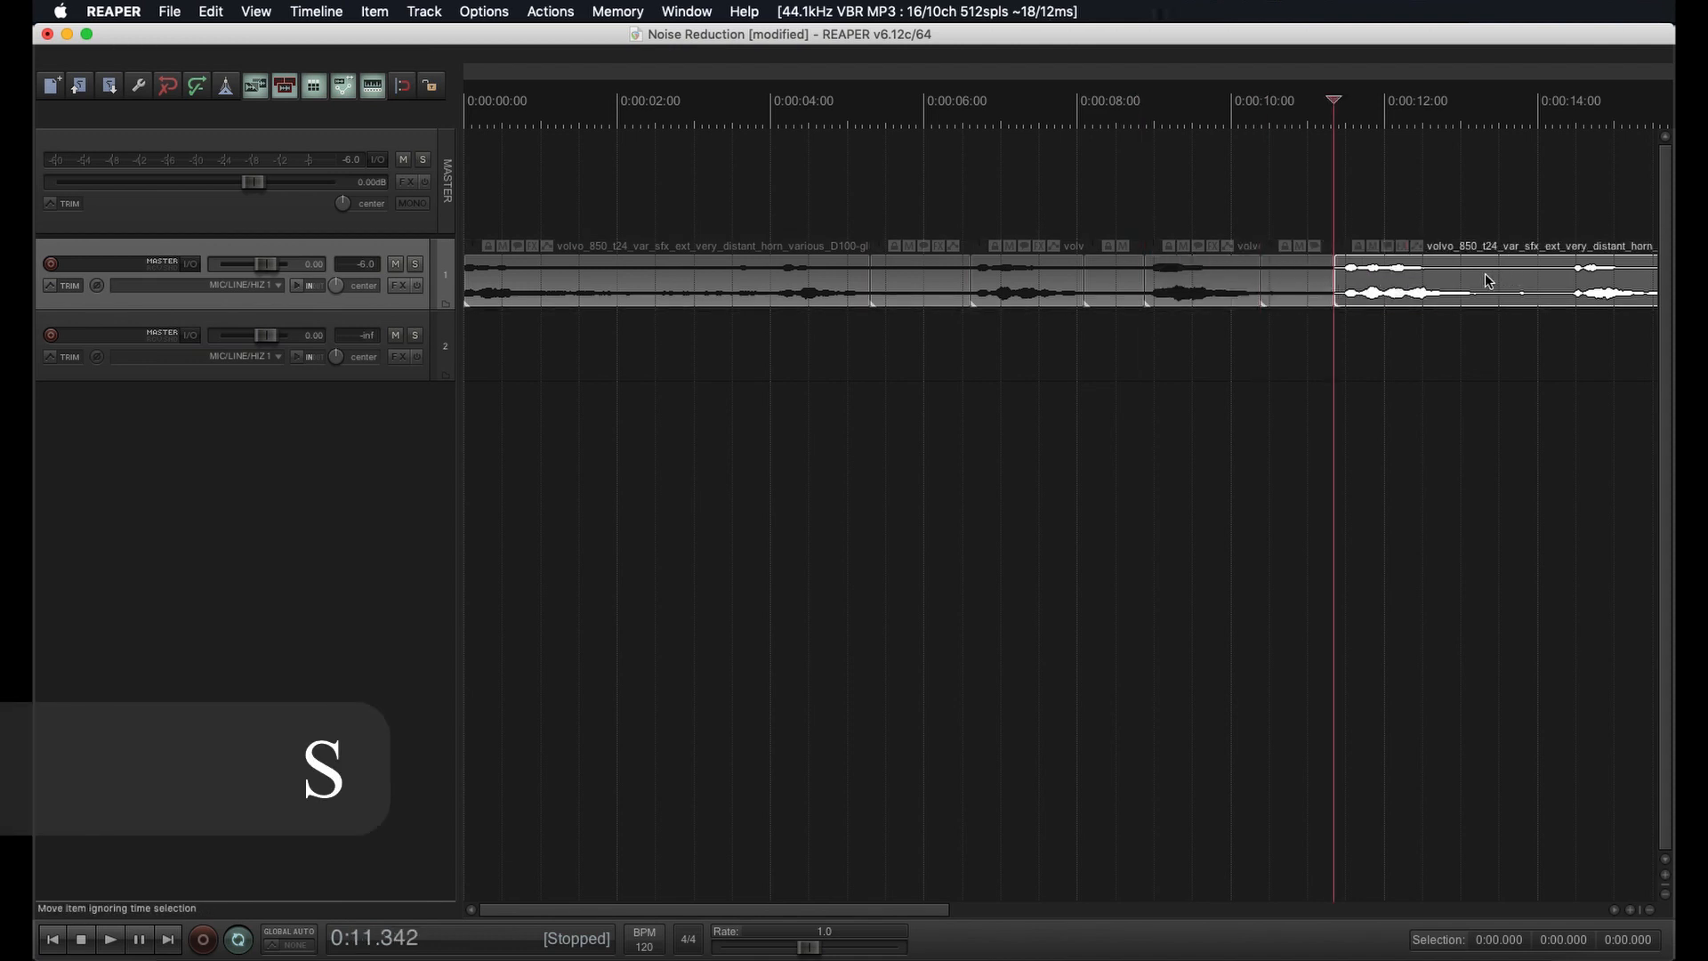
click(1479, 281)
key(s)
click(1563, 283)
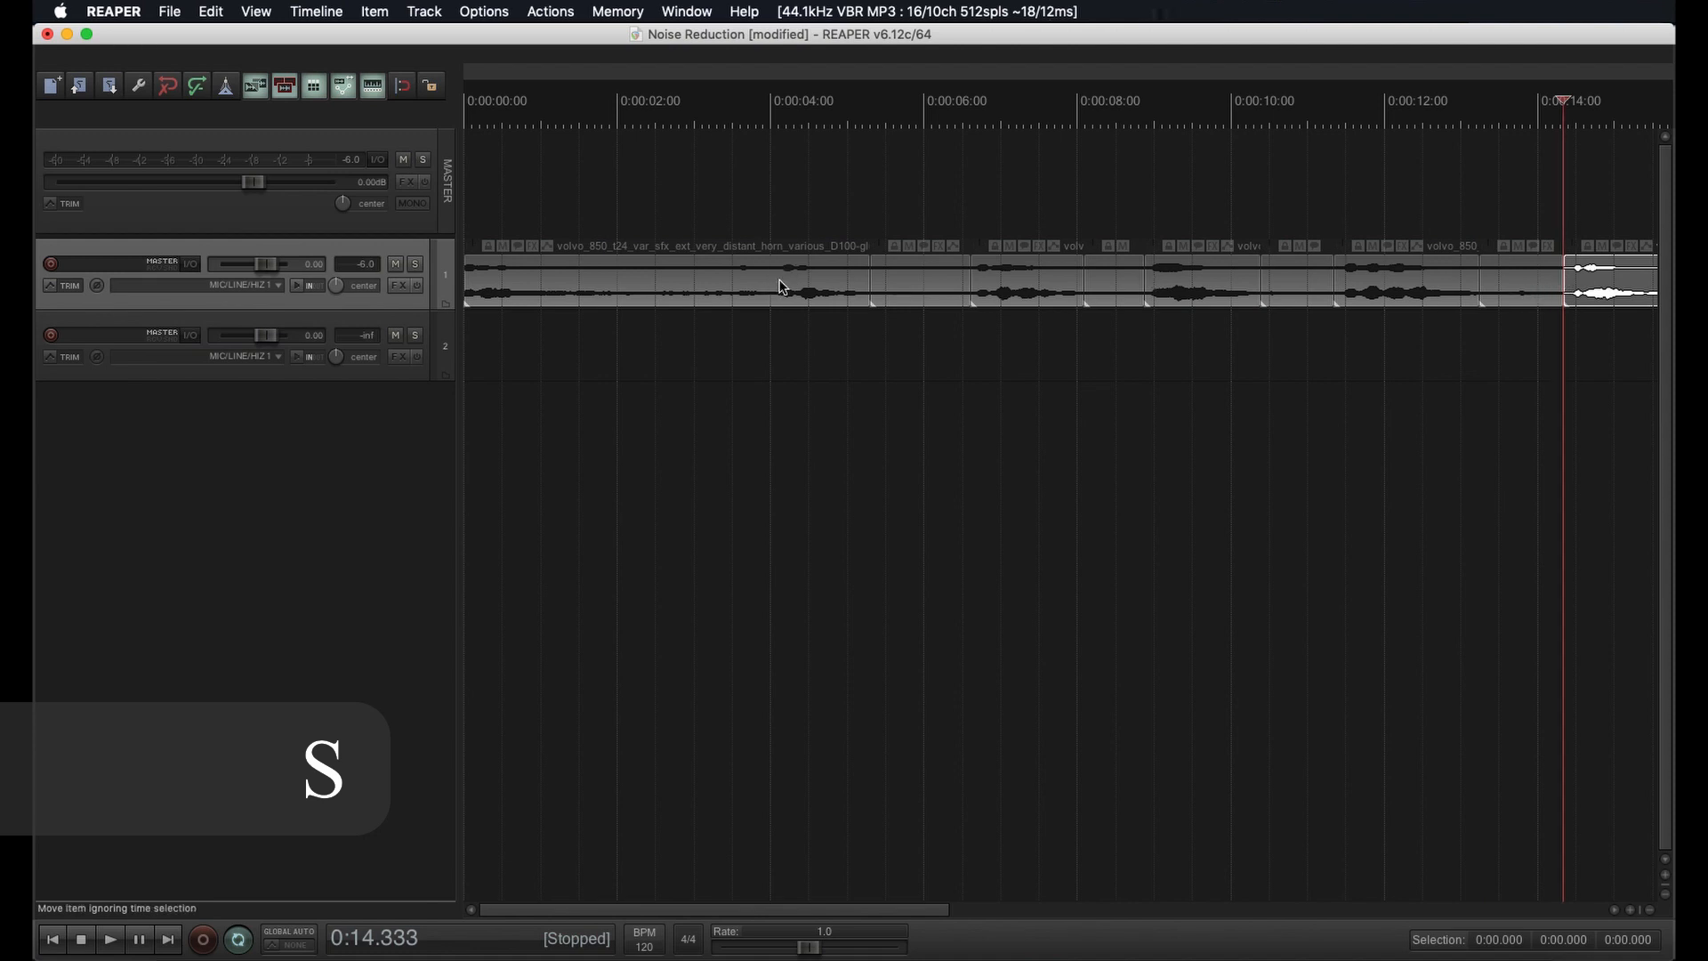
Delete all the segments containing horn sounds, keeping only the four quiet residue pieces back to back
click(571, 289)
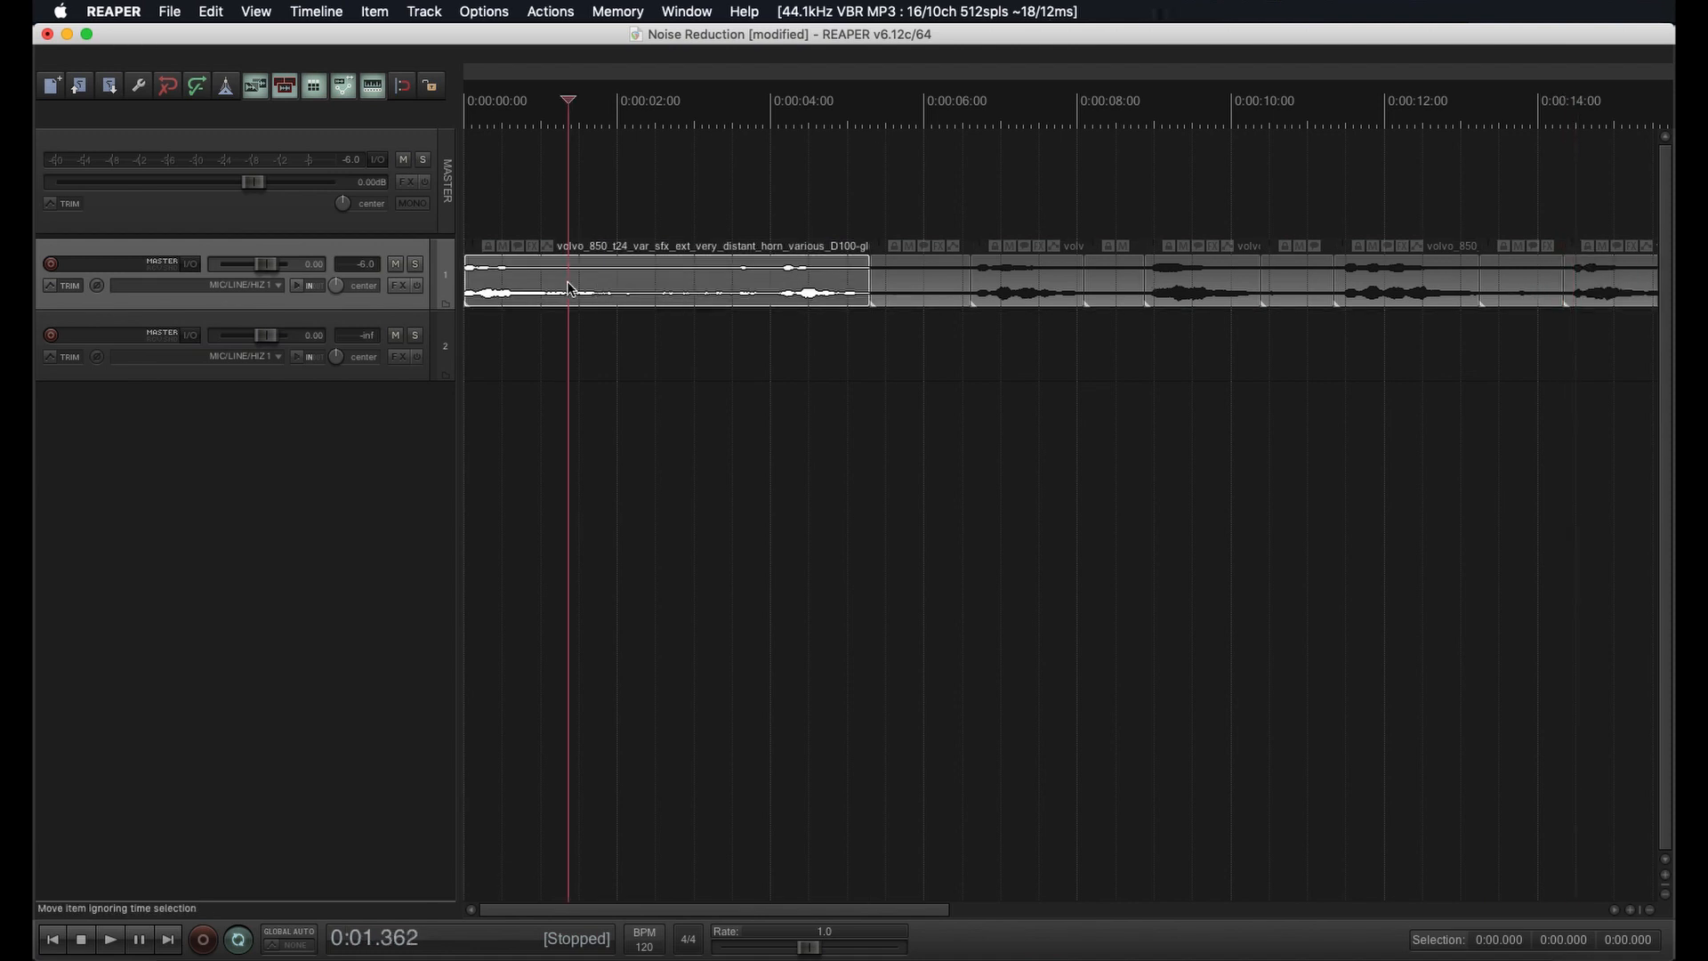
key(Delete)
click(639, 290)
key(Delete)
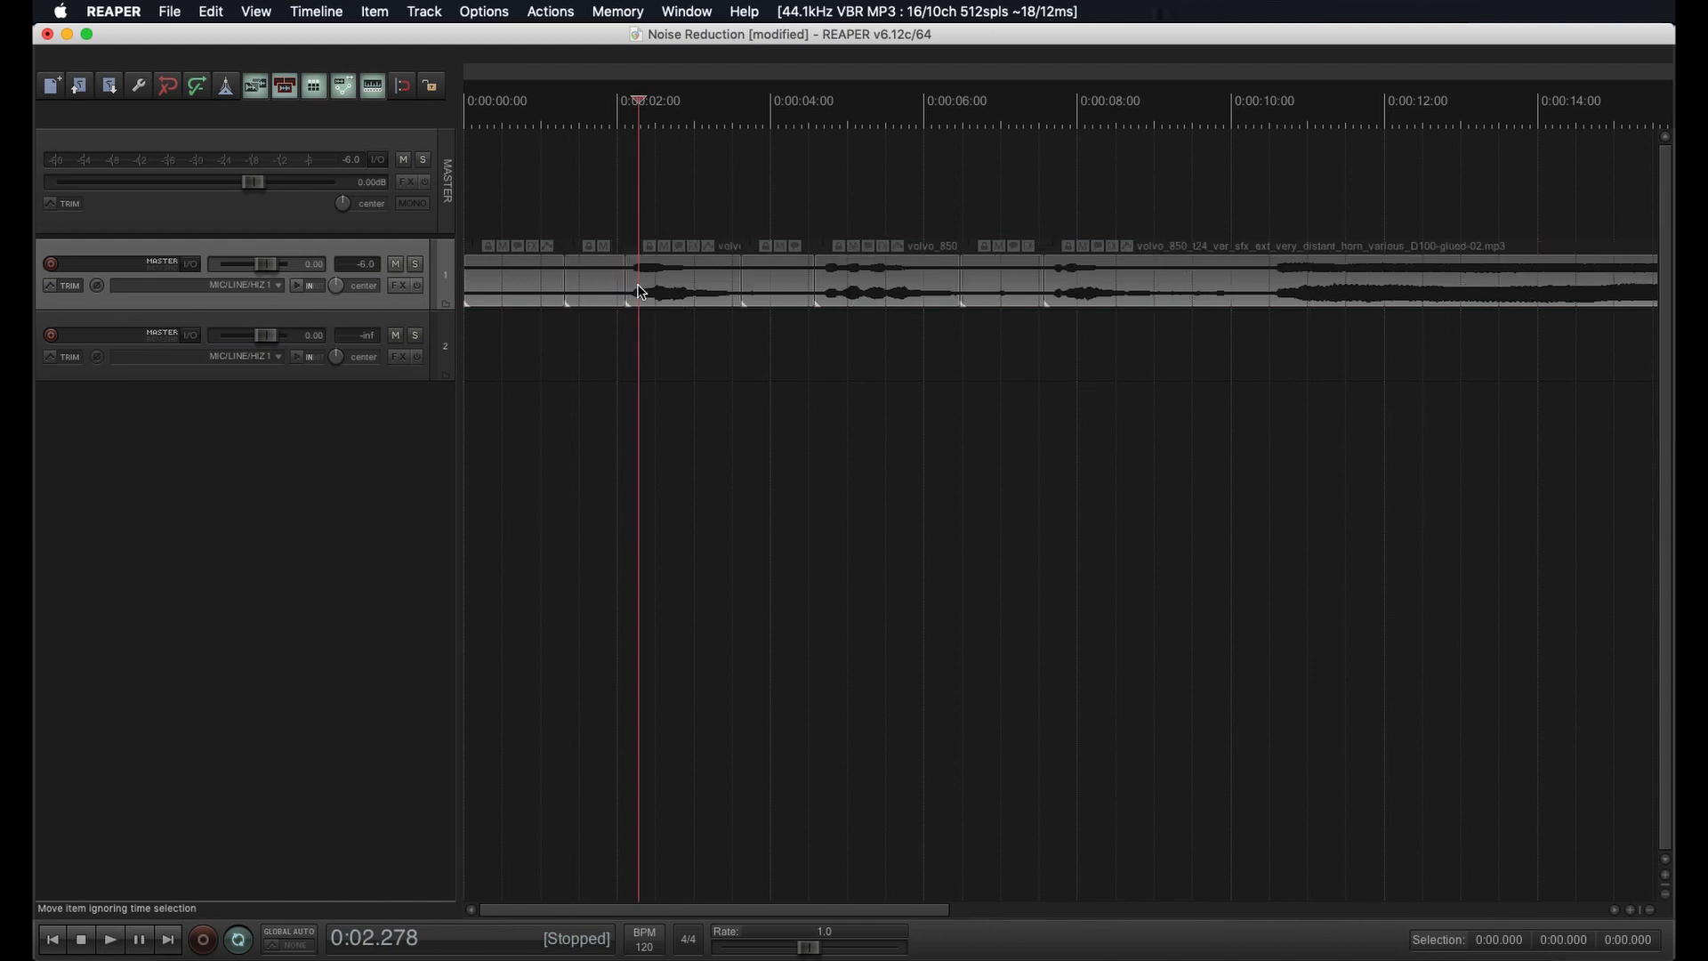
click(691, 280)
key(Delete)
click(765, 286)
key(Delete)
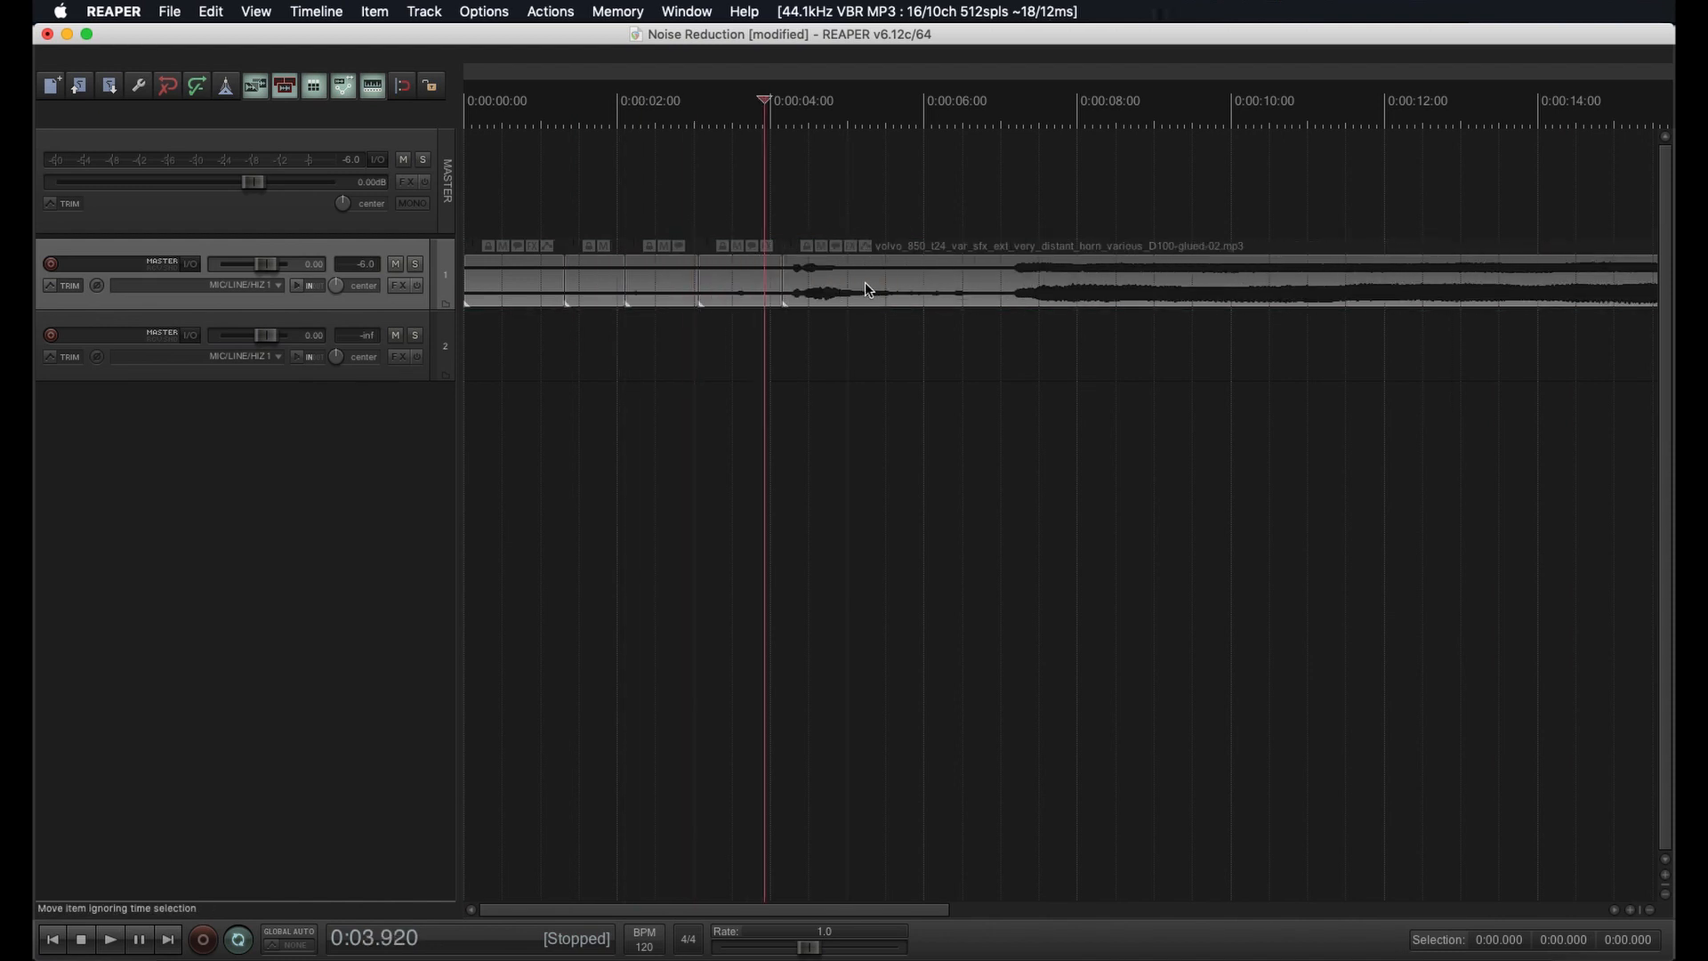
click(868, 285)
key(Delete)
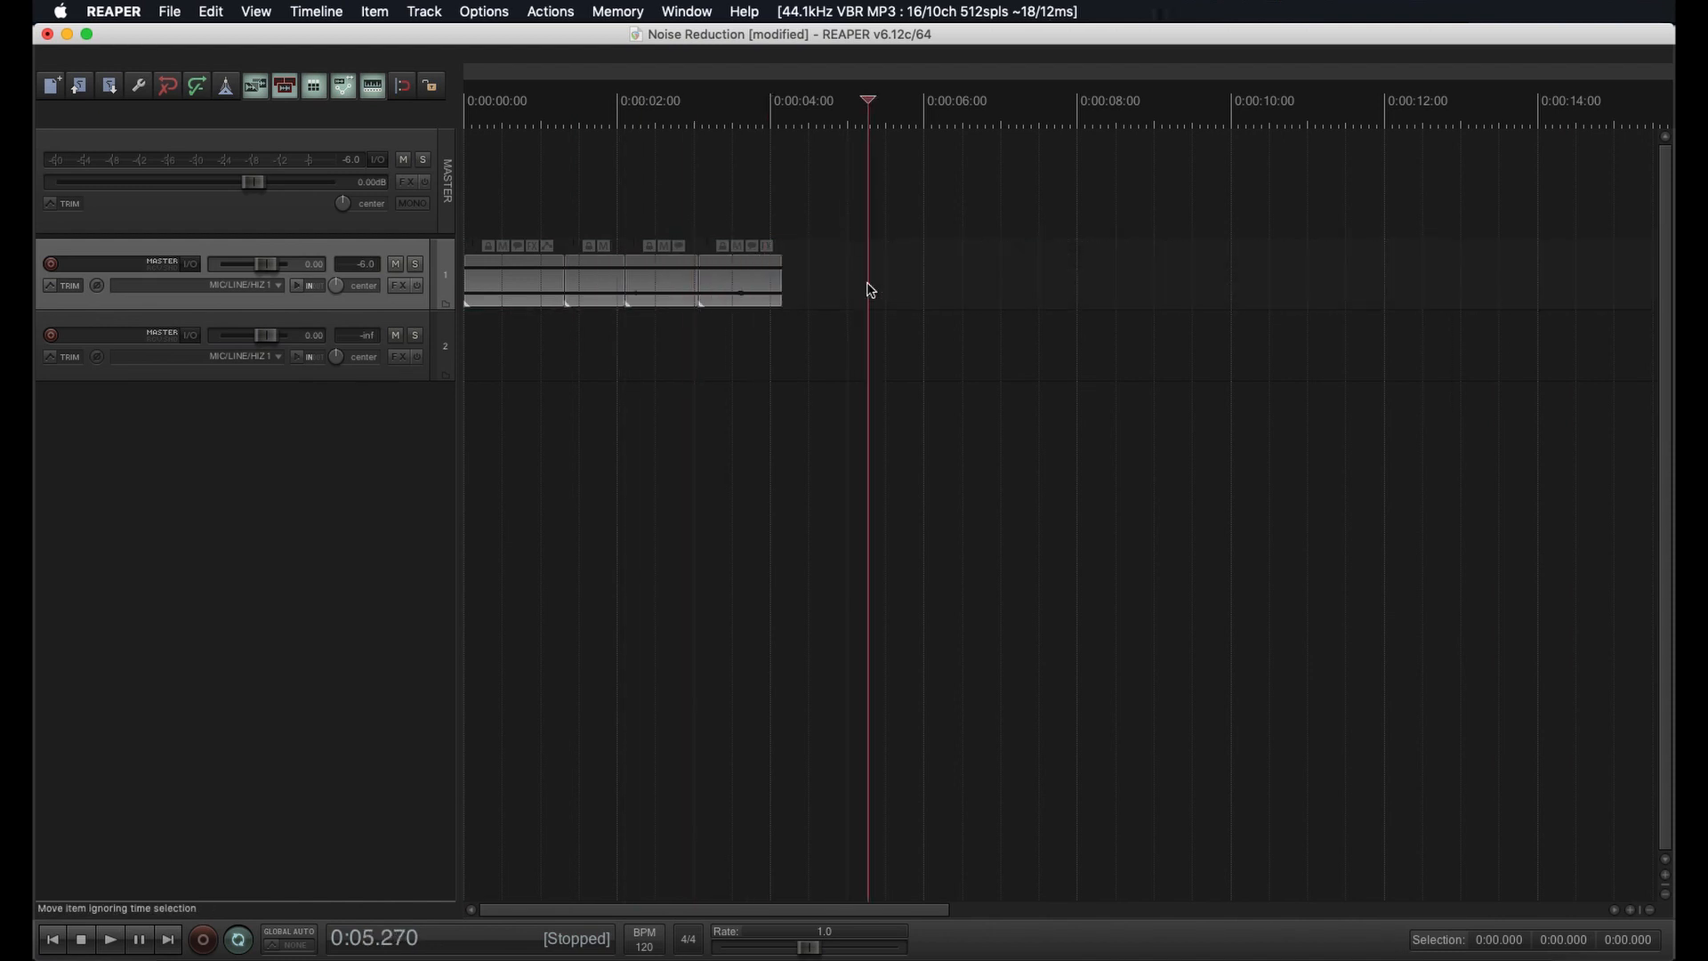
Select all four remaining quiet pieces and normalize them
click(771, 278)
shift+click(516, 278)
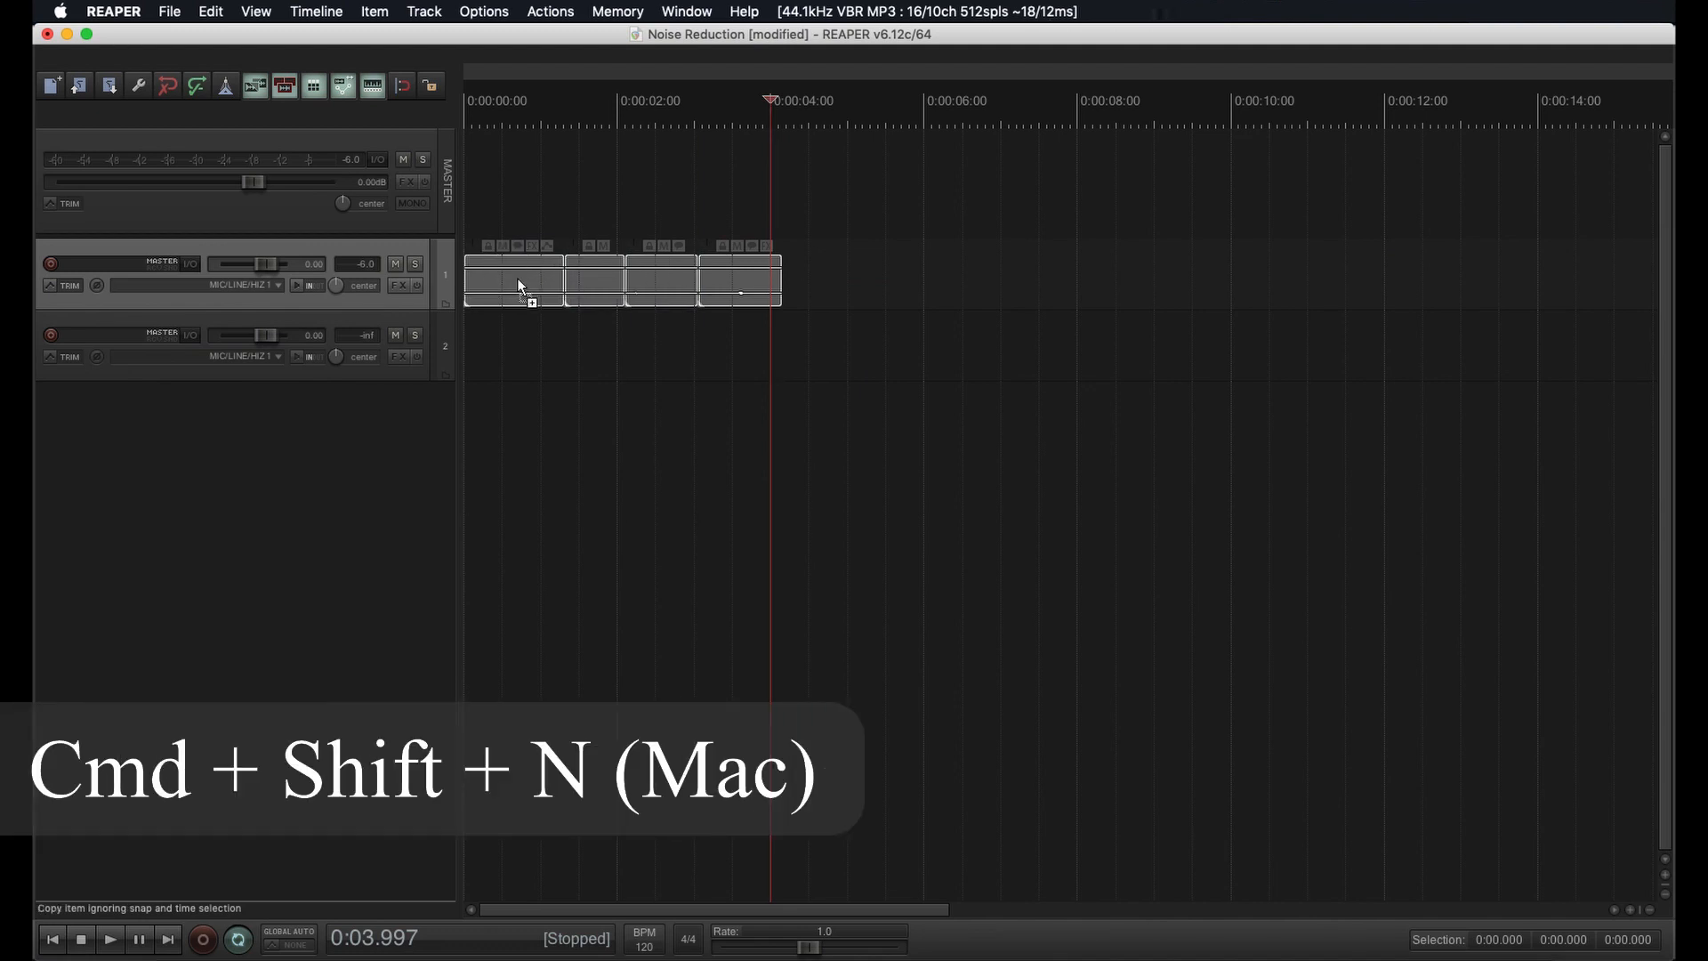
key(super+shift+n)
Listen to the normalized pieces from the project start, and stop playback
click(491, 294)
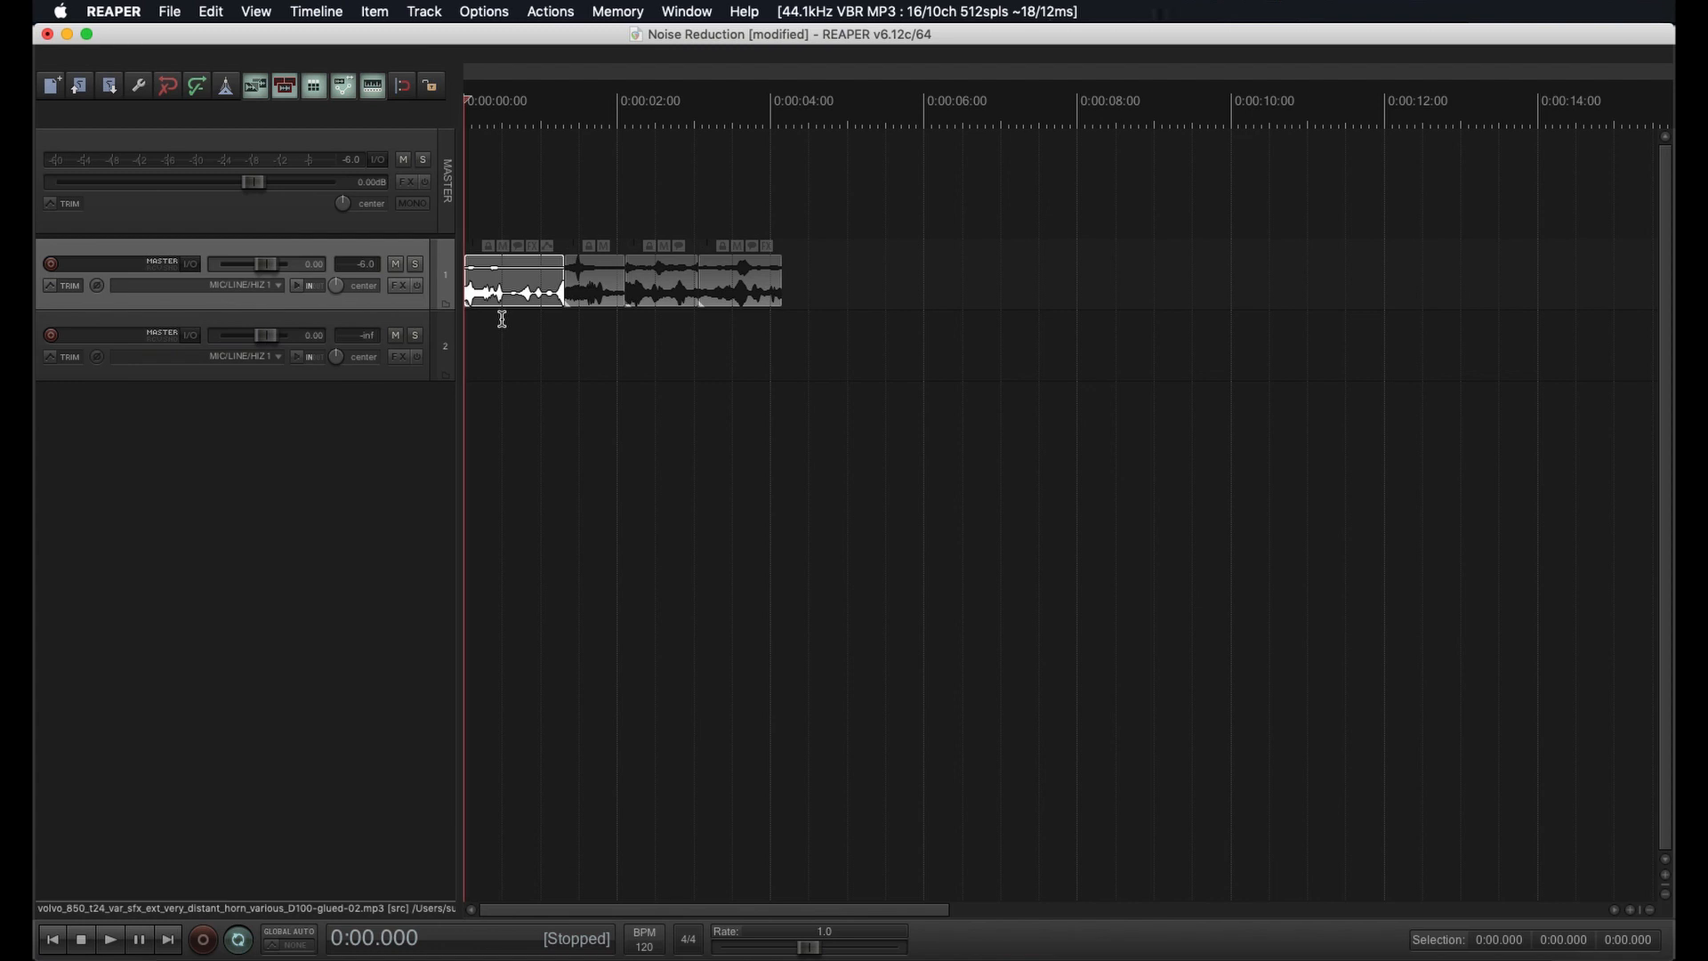
key(space)
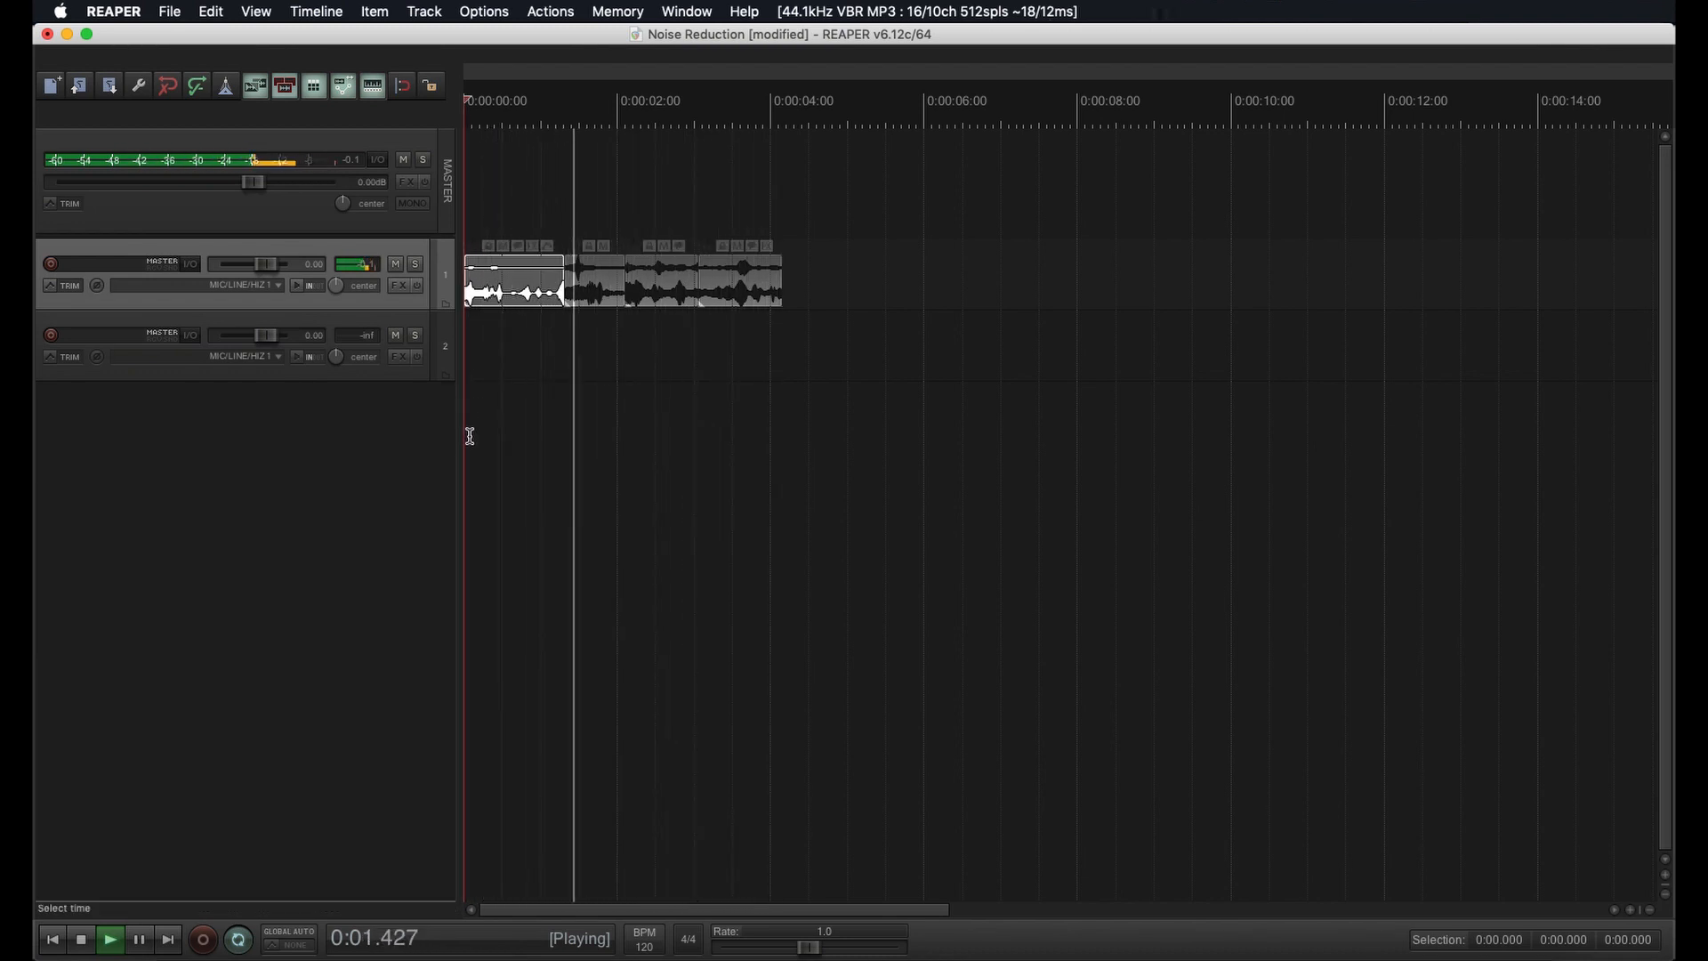
key(space)
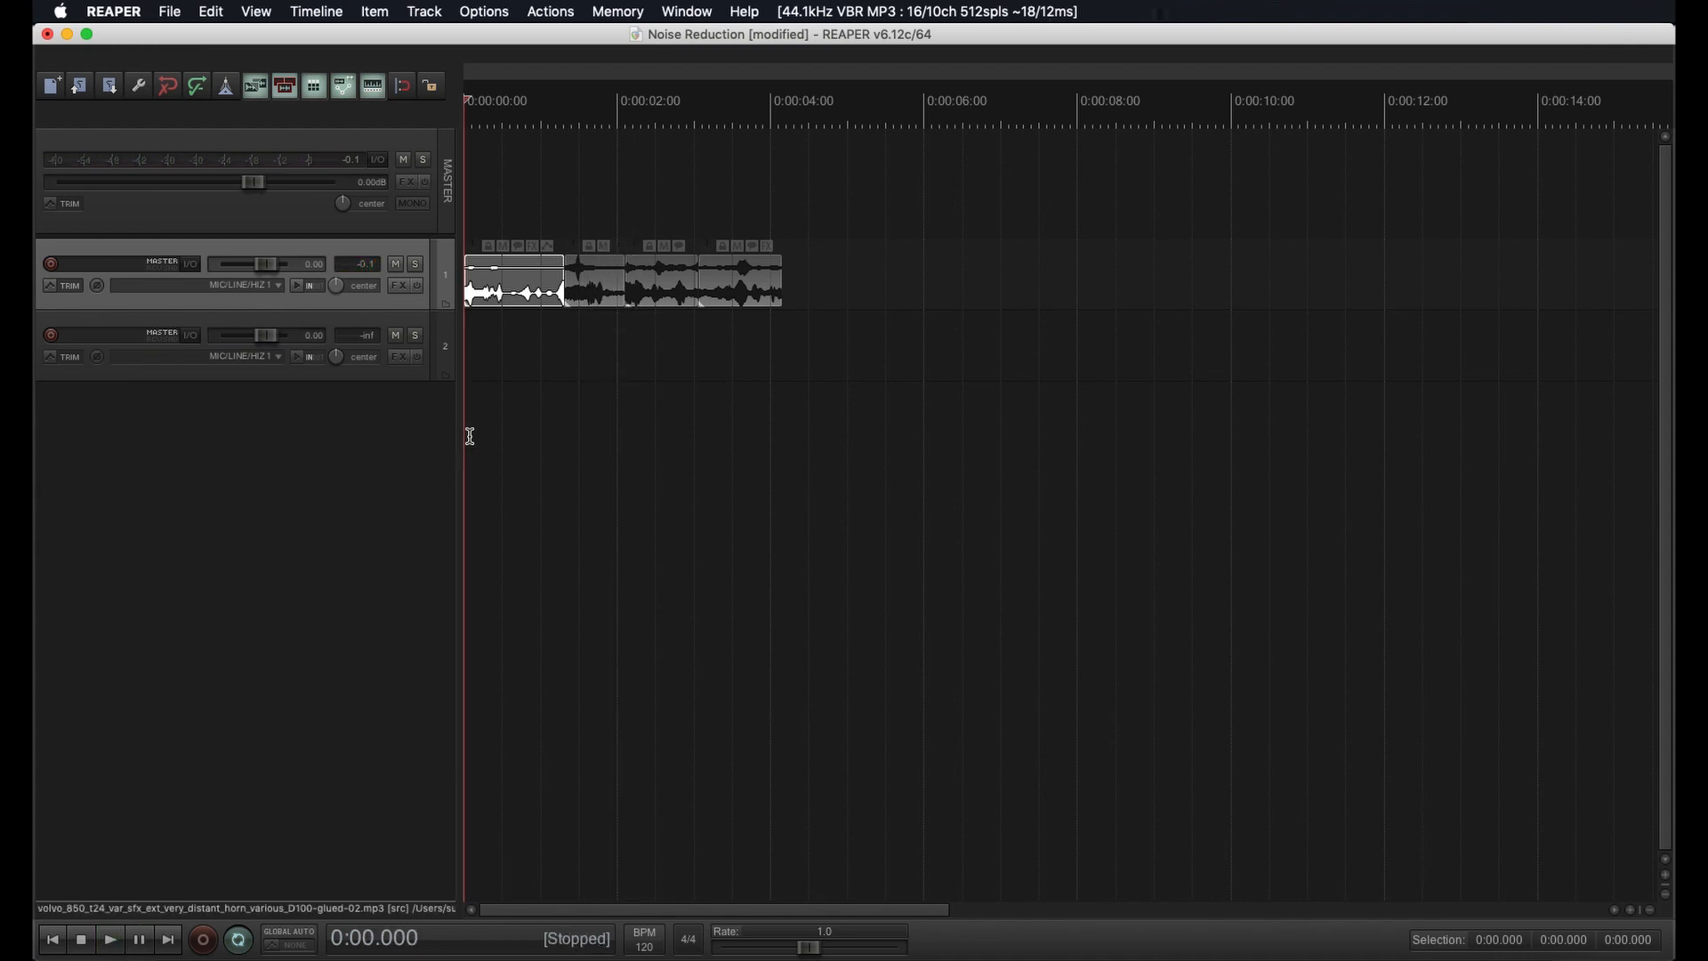
Copy the four normalized pieces onto the second track, offset about 0.4 seconds, and again onto a new third track
drag(738, 319, 687, 413)
click(612, 425)
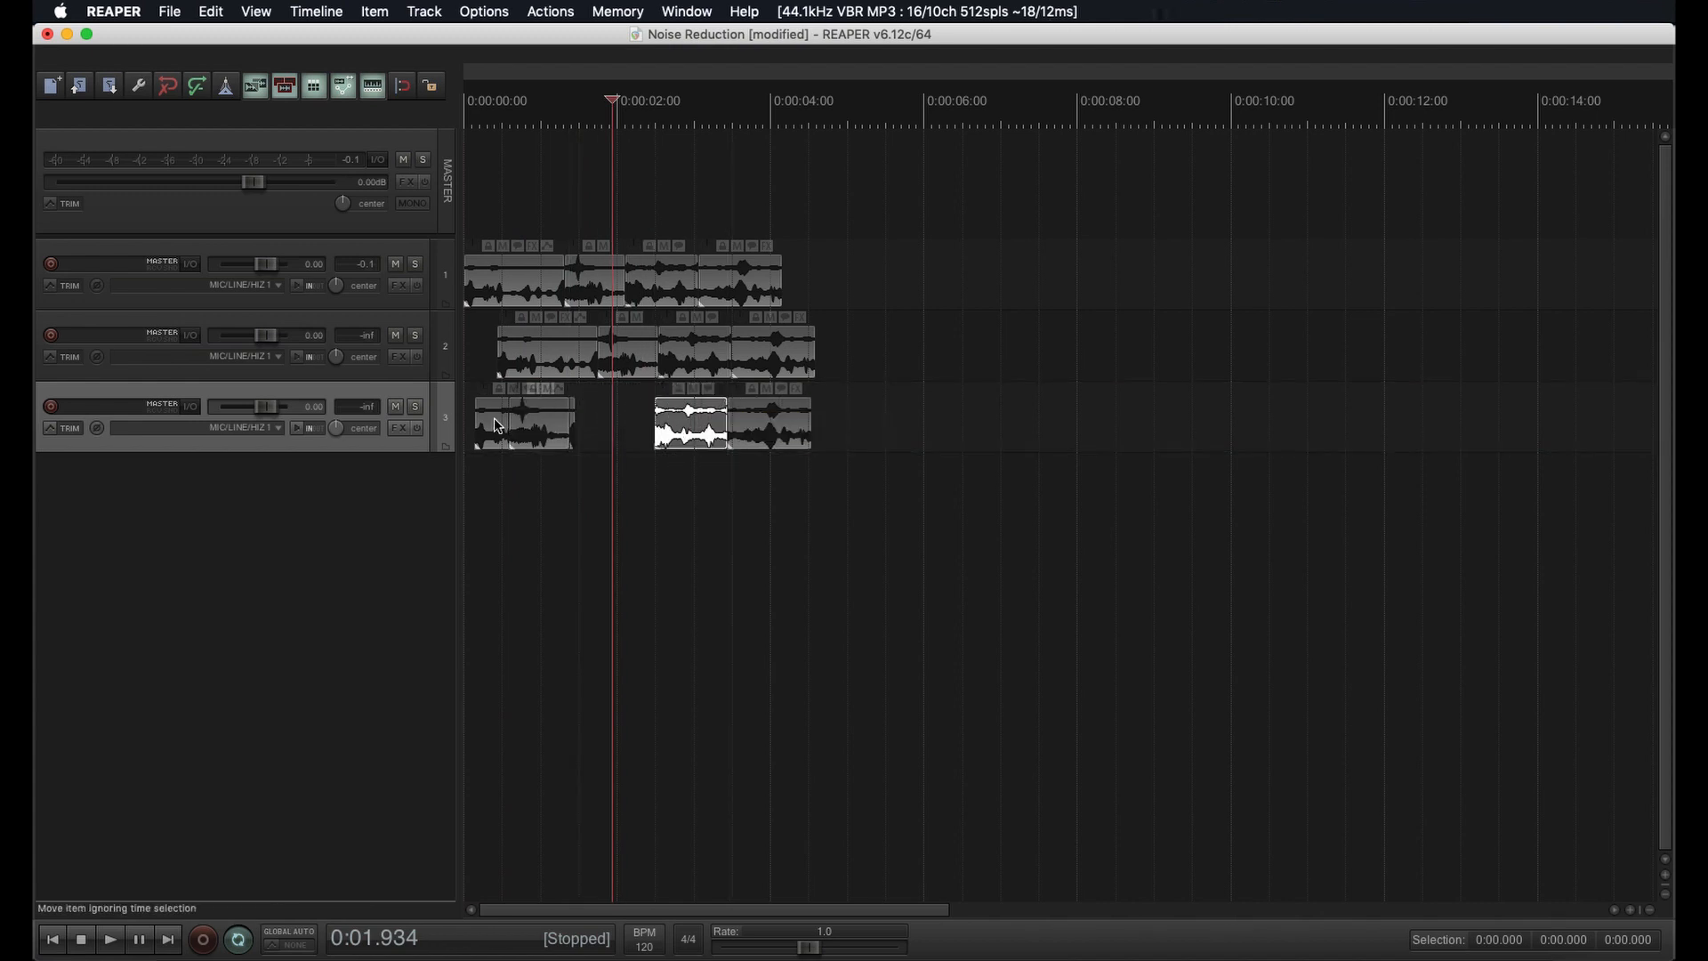
Rearrange the third track's pieces, putting the short second piece first and overlapping some neighbours so they crossfade
drag(527, 436, 618, 433)
key(super+z)
key(super+z)
key(super+z)
key(super+z)
click(602, 440)
drag(867, 427, 745, 429)
drag(562, 431, 534, 431)
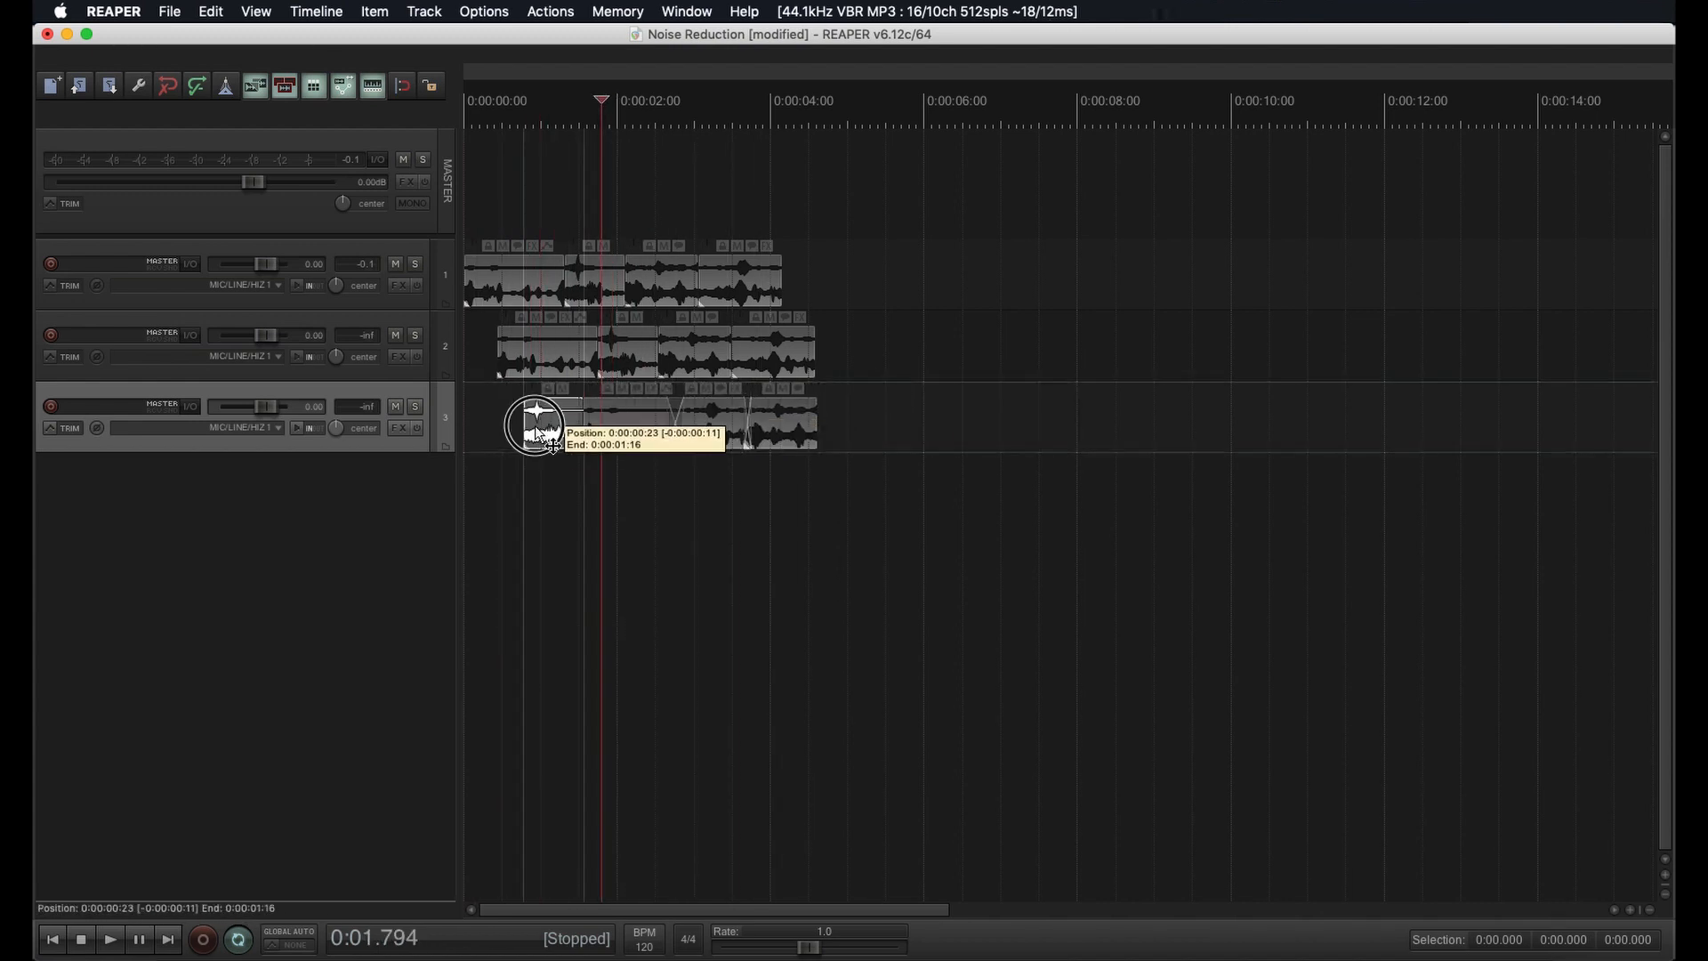
Shuffle the second track's pieces with short overlapping crossfades, and shift the third track's pieces to start at about 0.3 seconds
drag(625, 353, 660, 353)
drag(726, 353, 667, 353)
drag(750, 354, 850, 353)
drag(686, 354, 844, 356)
click(757, 358)
drag(757, 358, 722, 358)
drag(651, 357, 605, 358)
drag(535, 426, 500, 428)
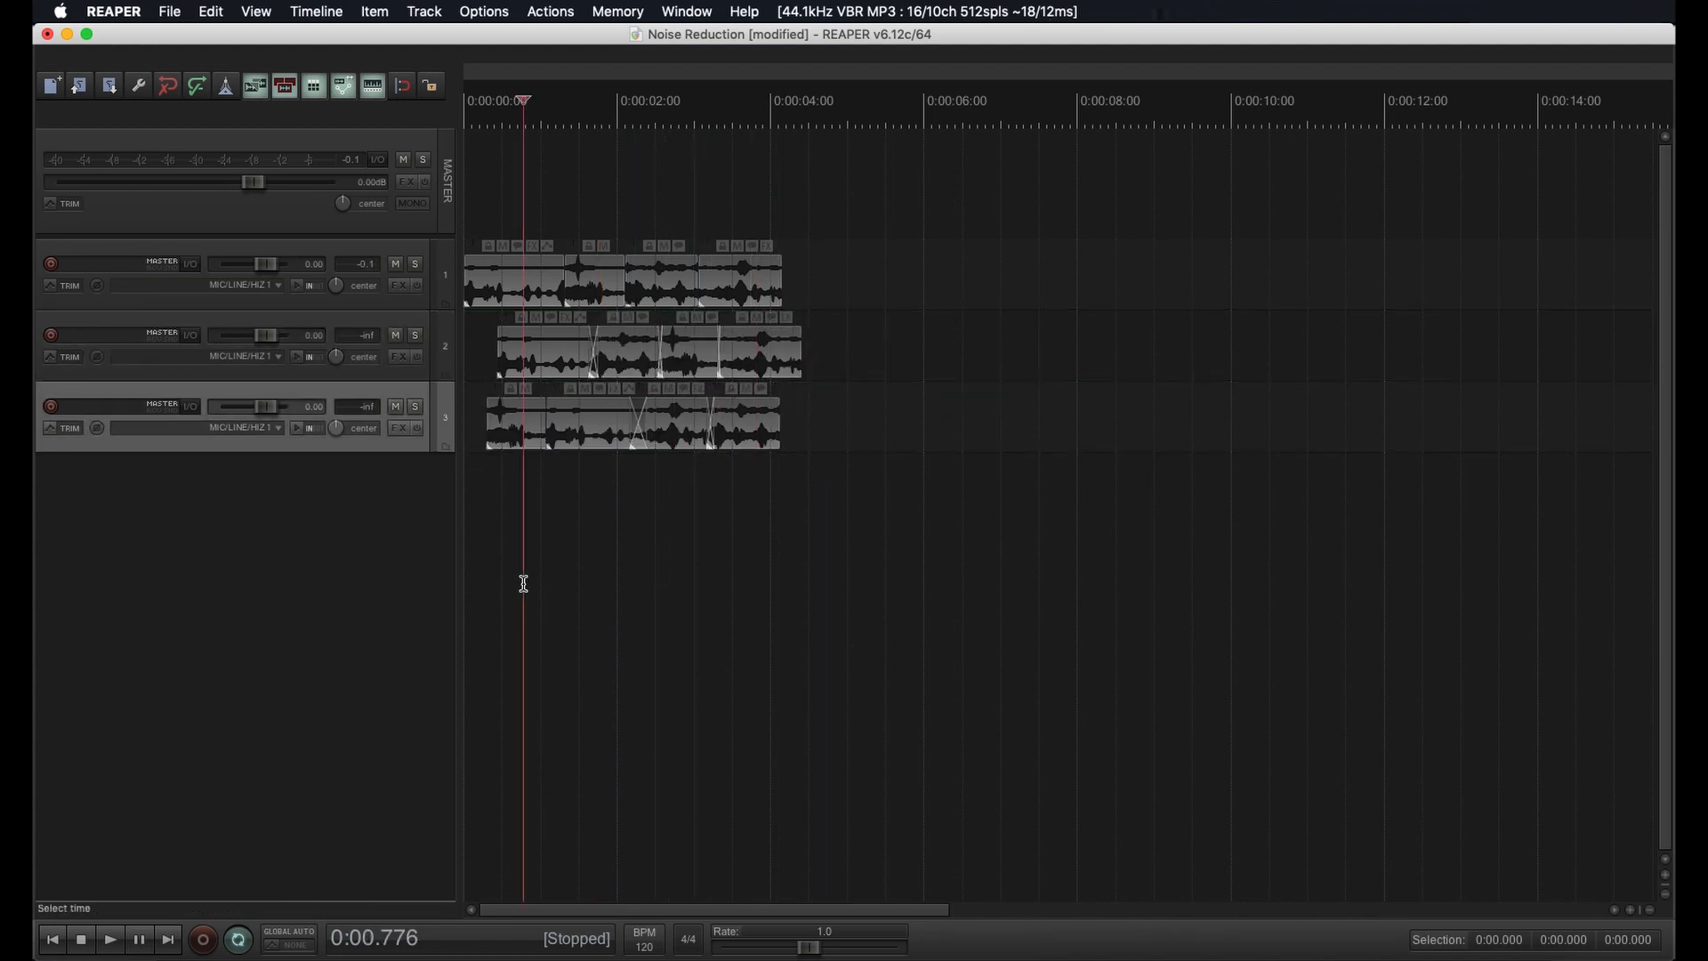
Play the three layered tracks from the project start
key(Home)
key(space)
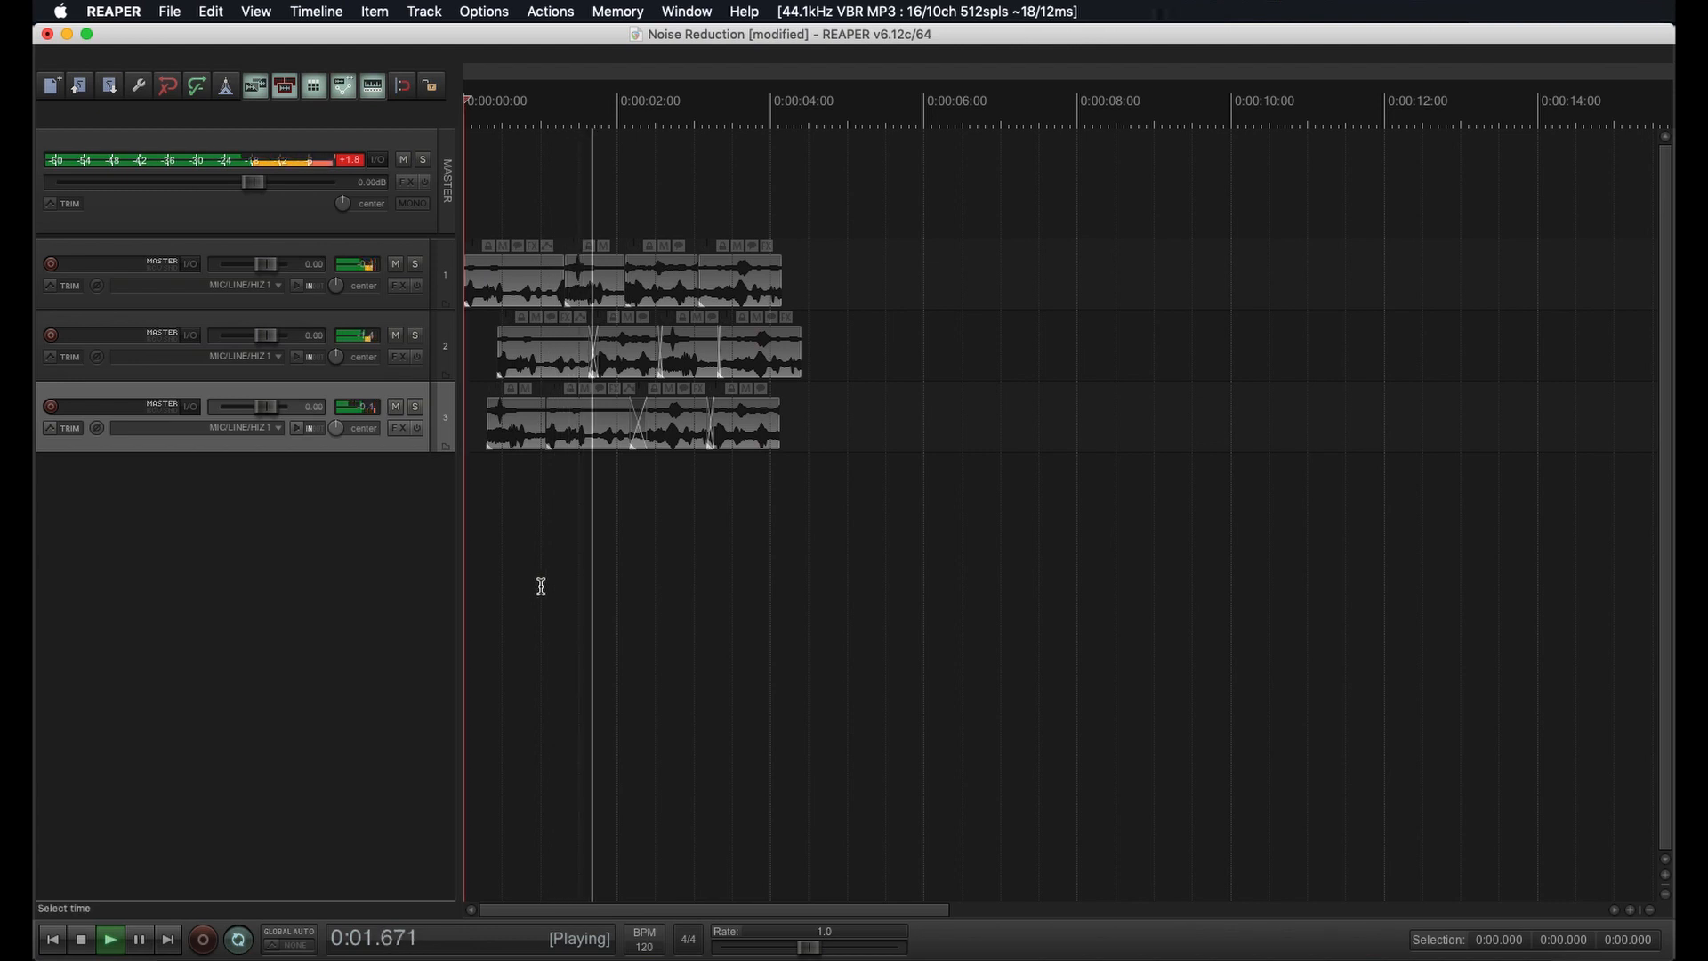